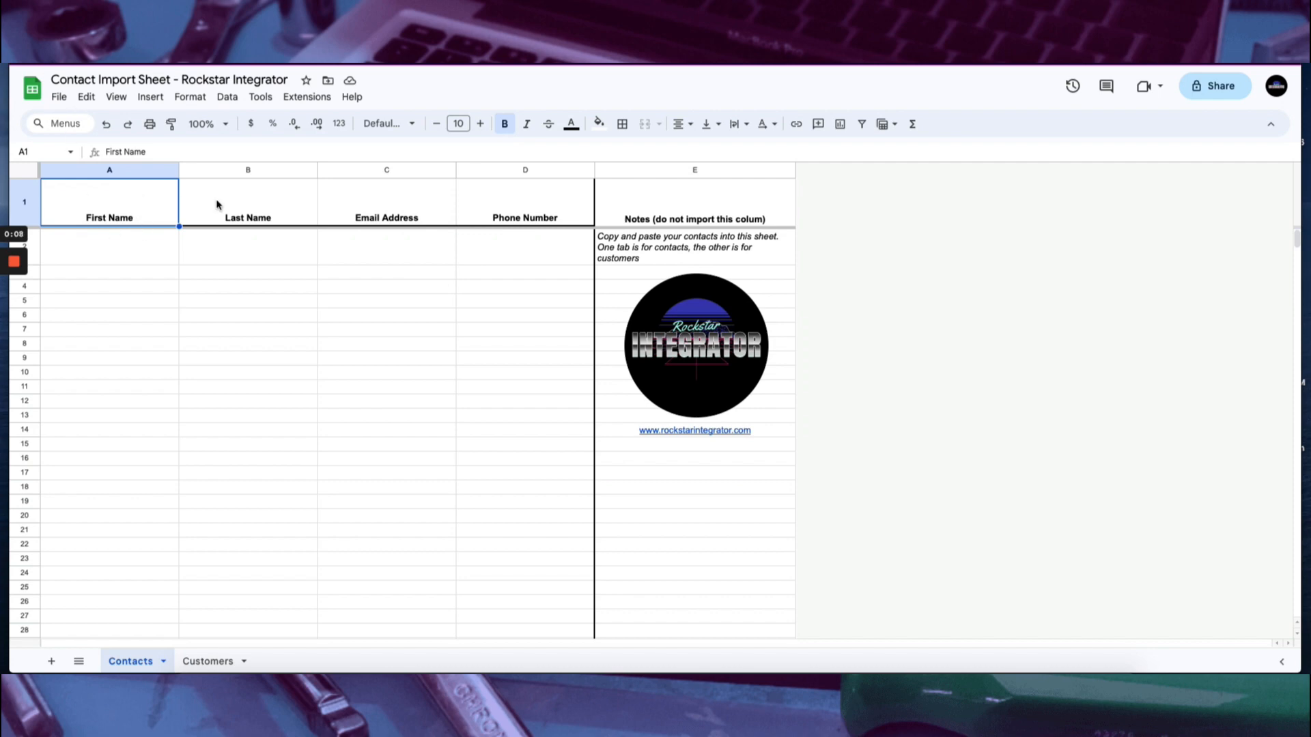
Review the header columns of the import template and compare its Contacts and Customers sheets.
left_click(401, 204)
left_click(514, 203)
left_click(152, 203)
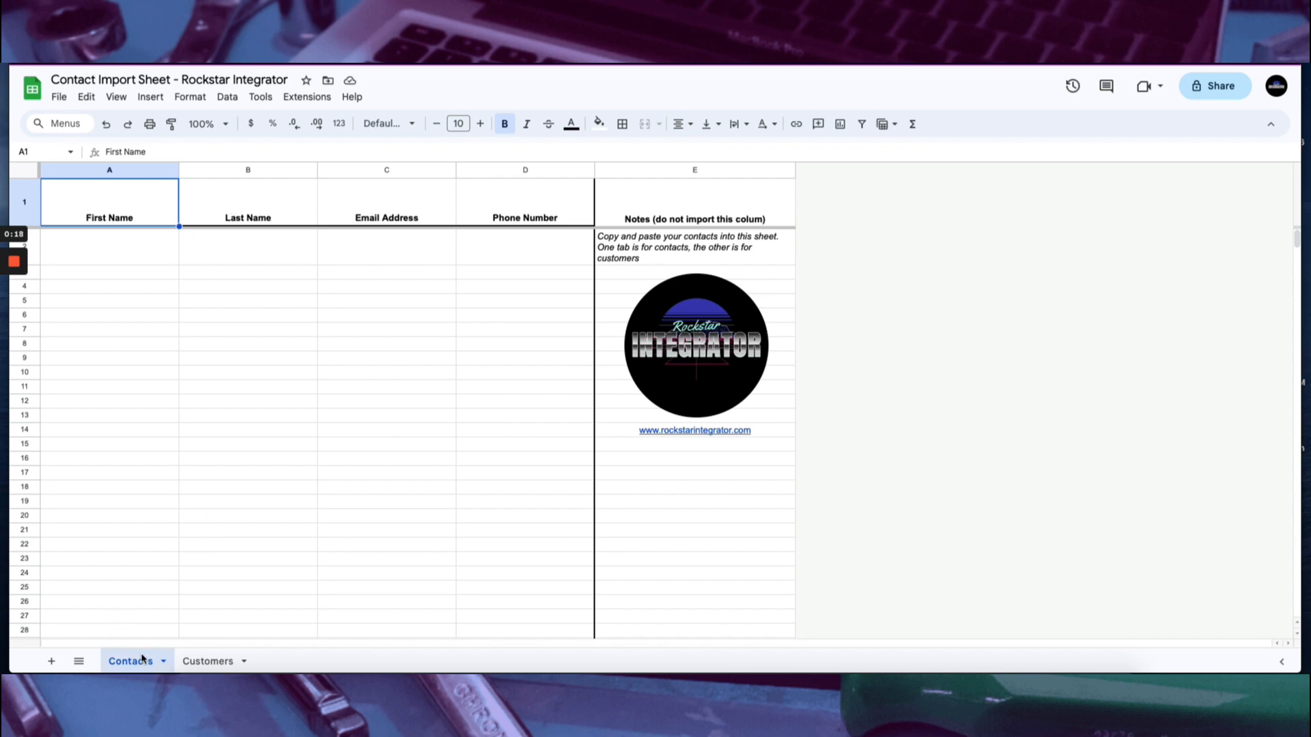
left_click(209, 660)
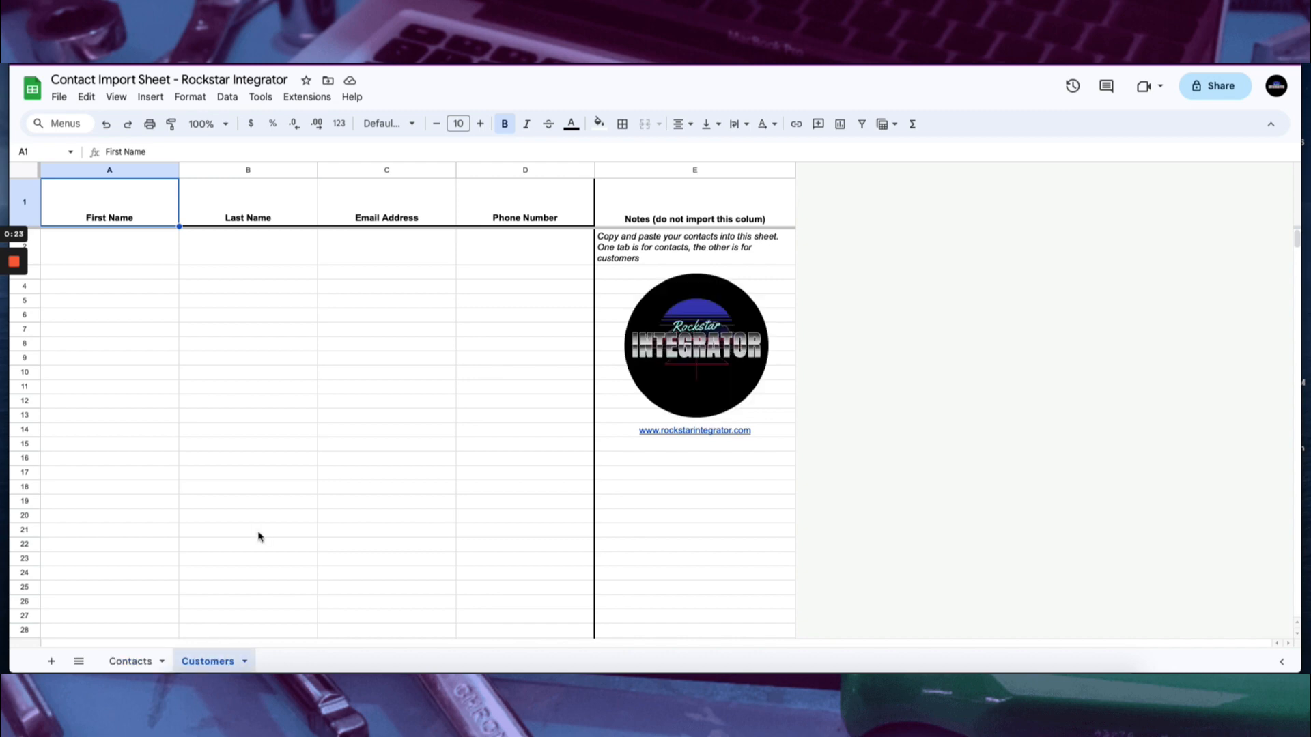
left_click(128, 660)
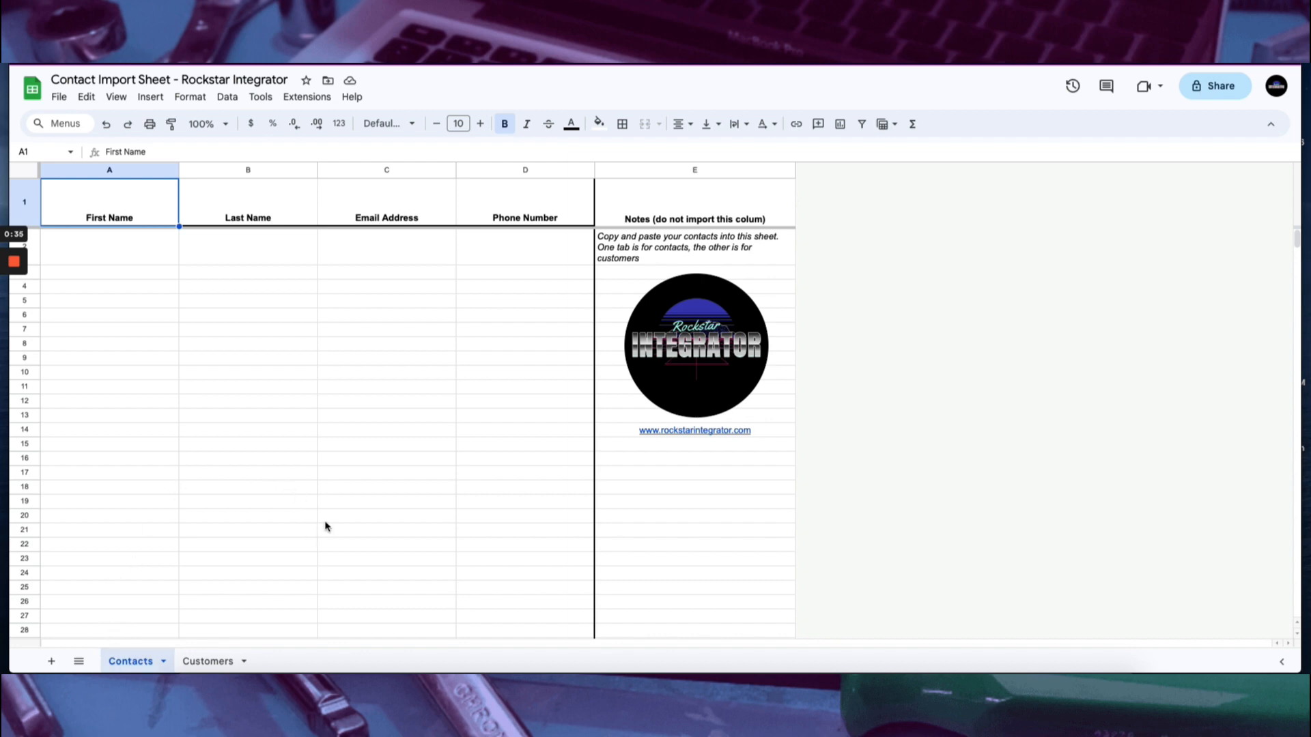
Fill in two contacts on the Contacts sheet, each with first name, last name, email address and phone number.
left_click(118, 248)
key("Tab")
key("Tab")
type("dane")
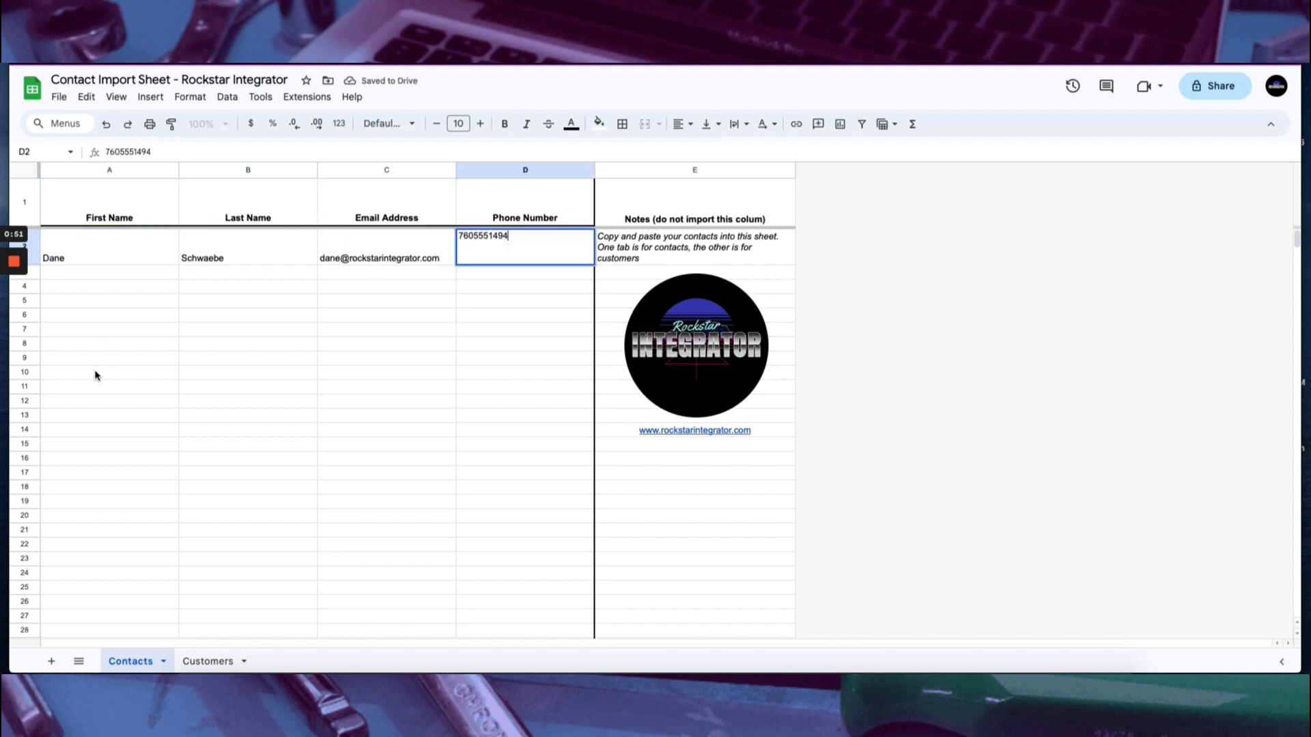
left_click(95, 374)
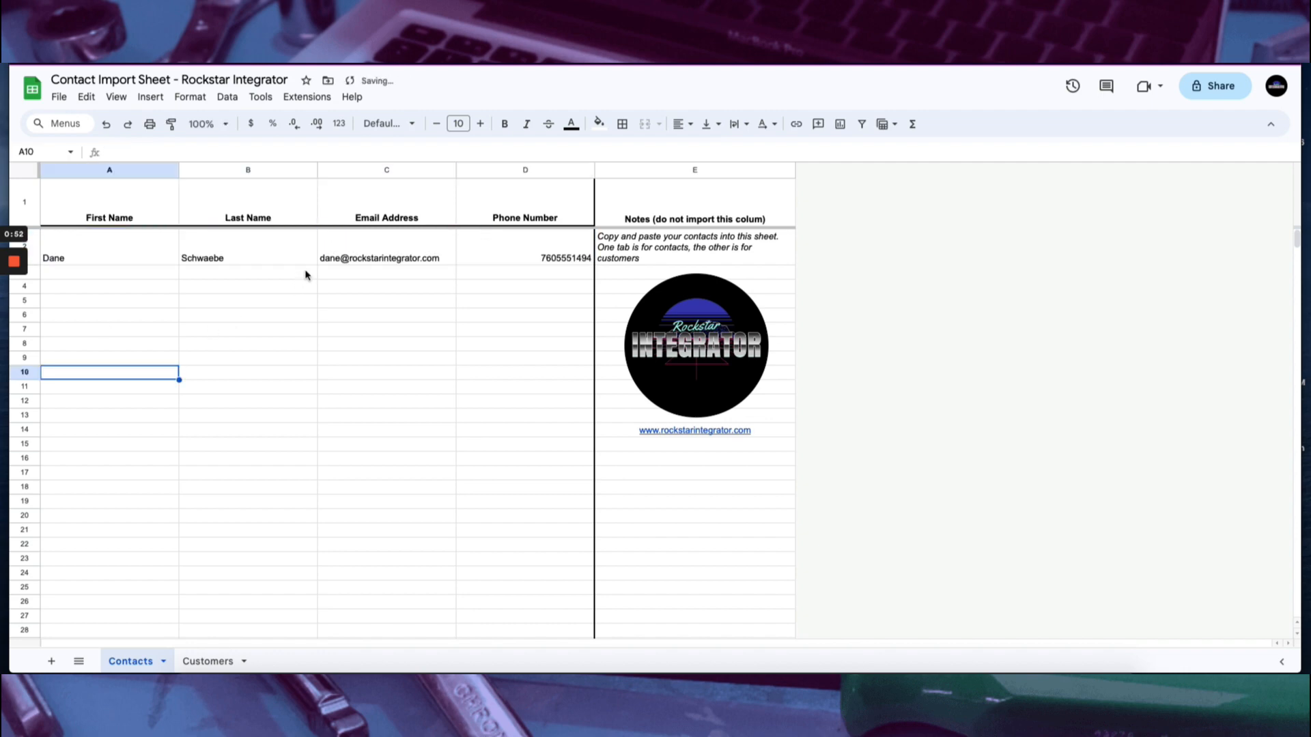
left_click(357, 251)
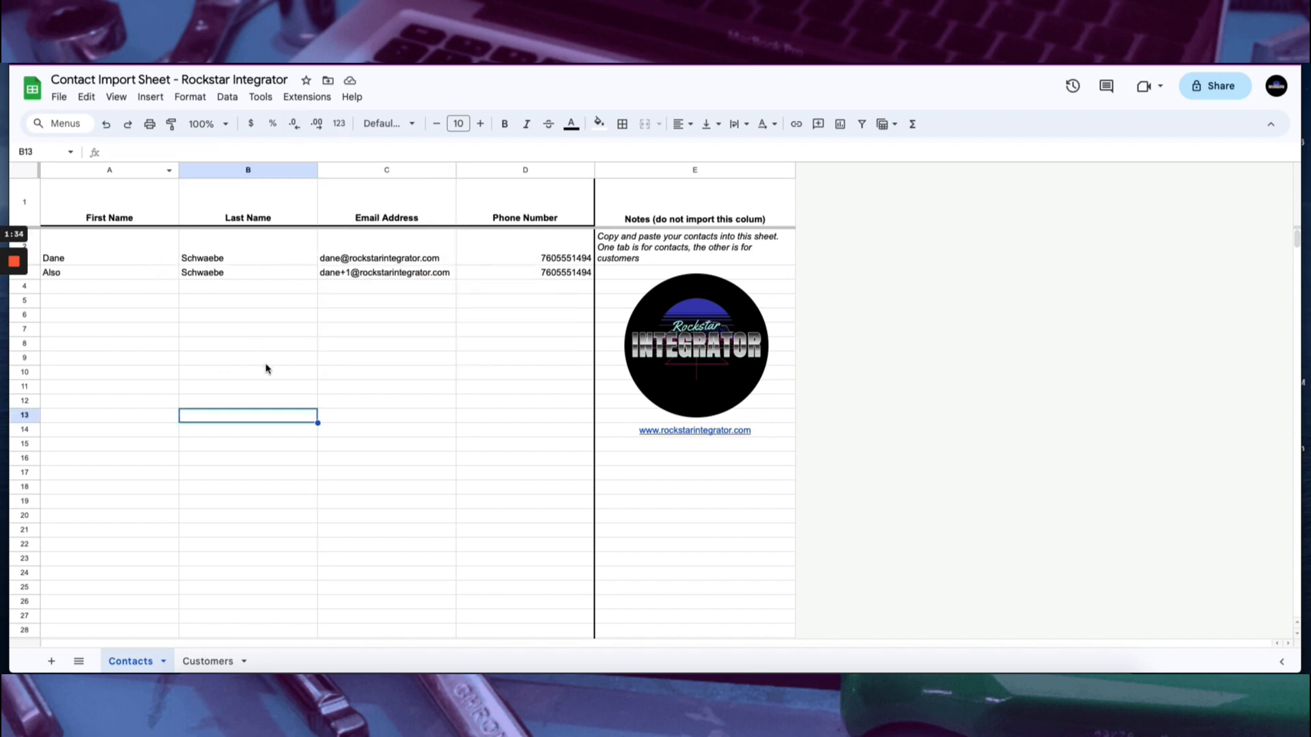
Bring up the download formats for the Contacts sheet.
left_click(68, 99)
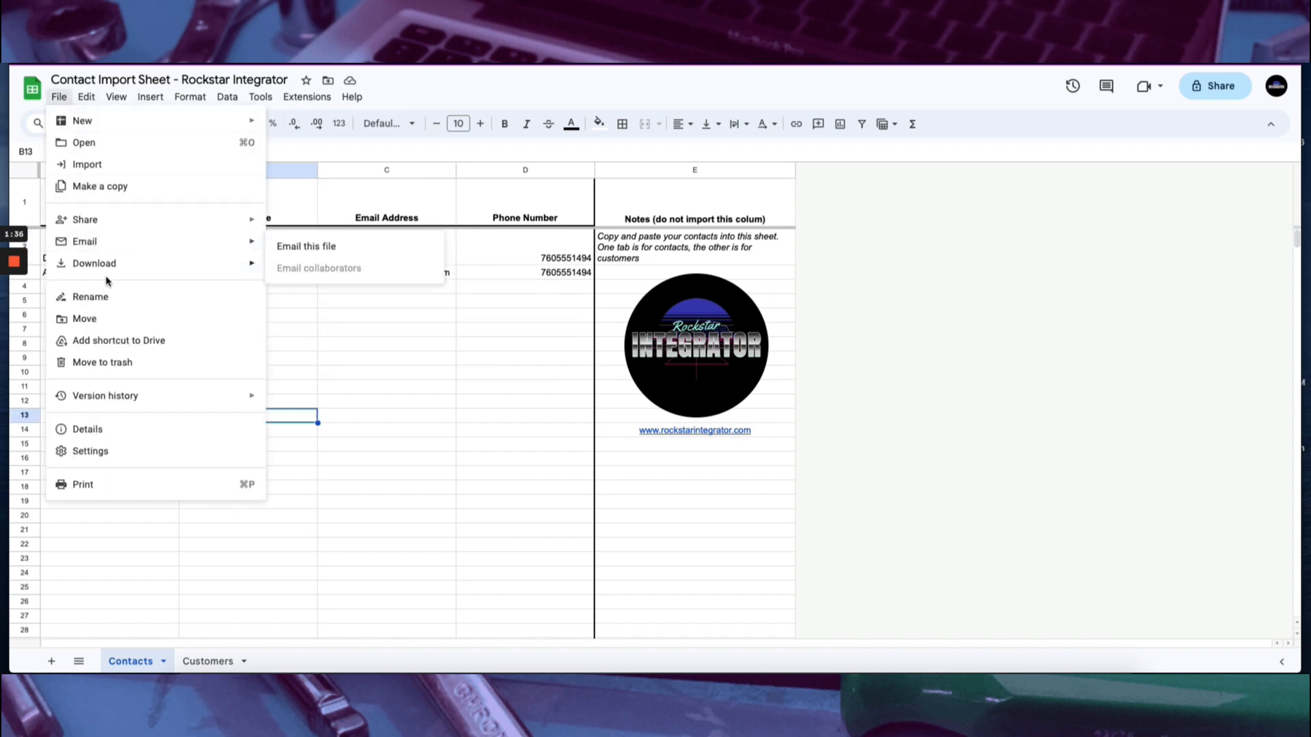
mouse_move(102, 267)
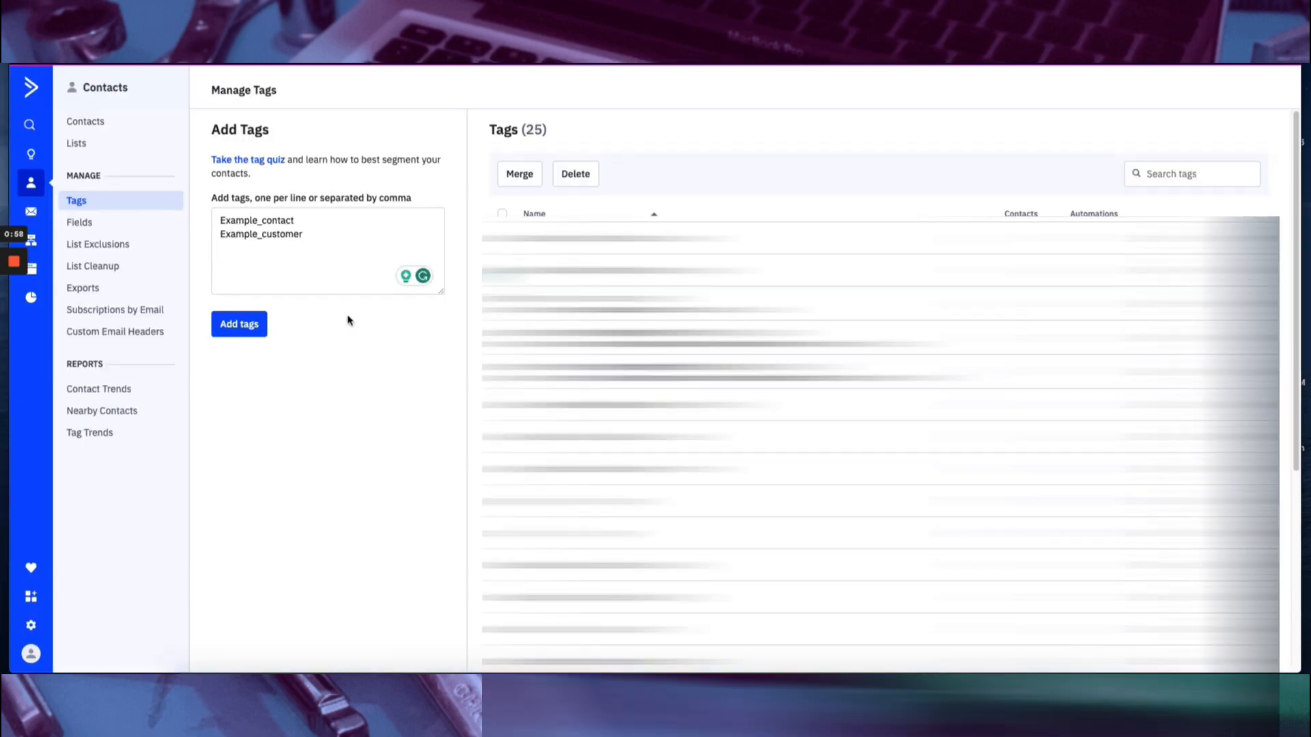
In ActiveCampaign, add the tags Example_contact and Example_customer.
left_click(305, 220)
left_click(318, 236)
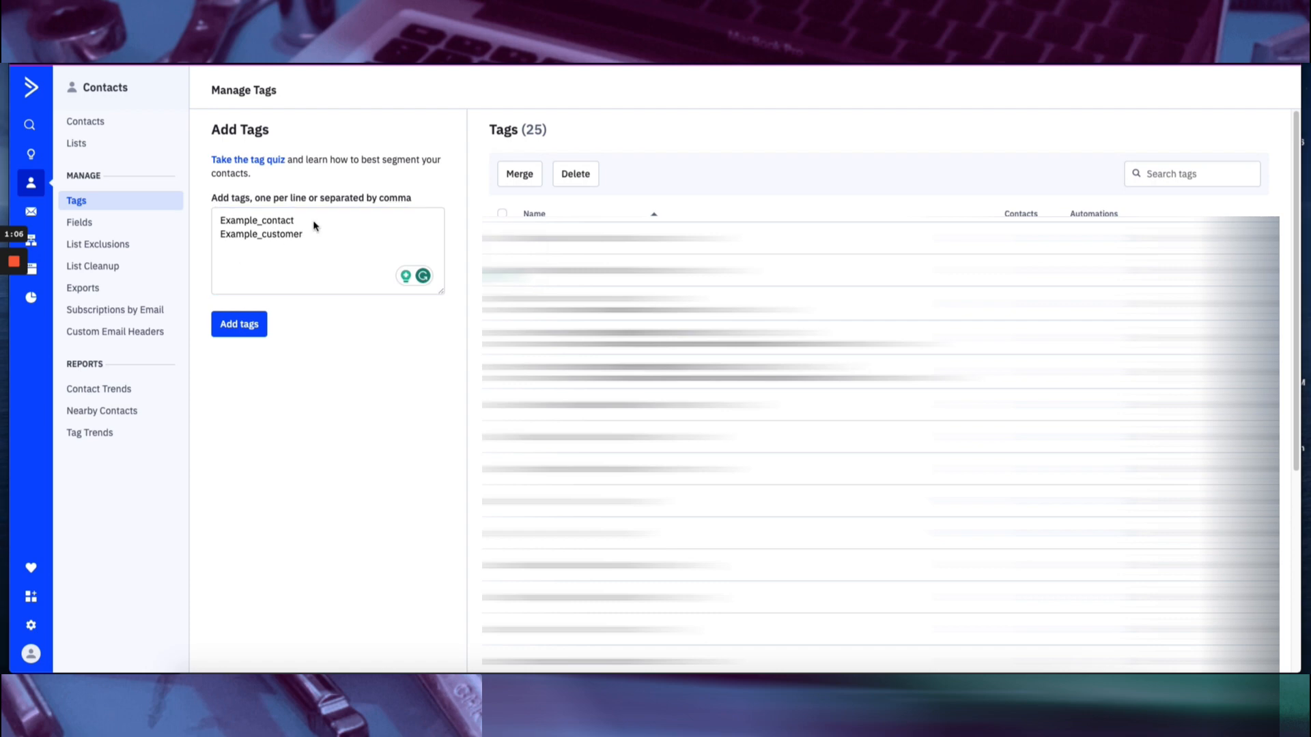
left_click(239, 324)
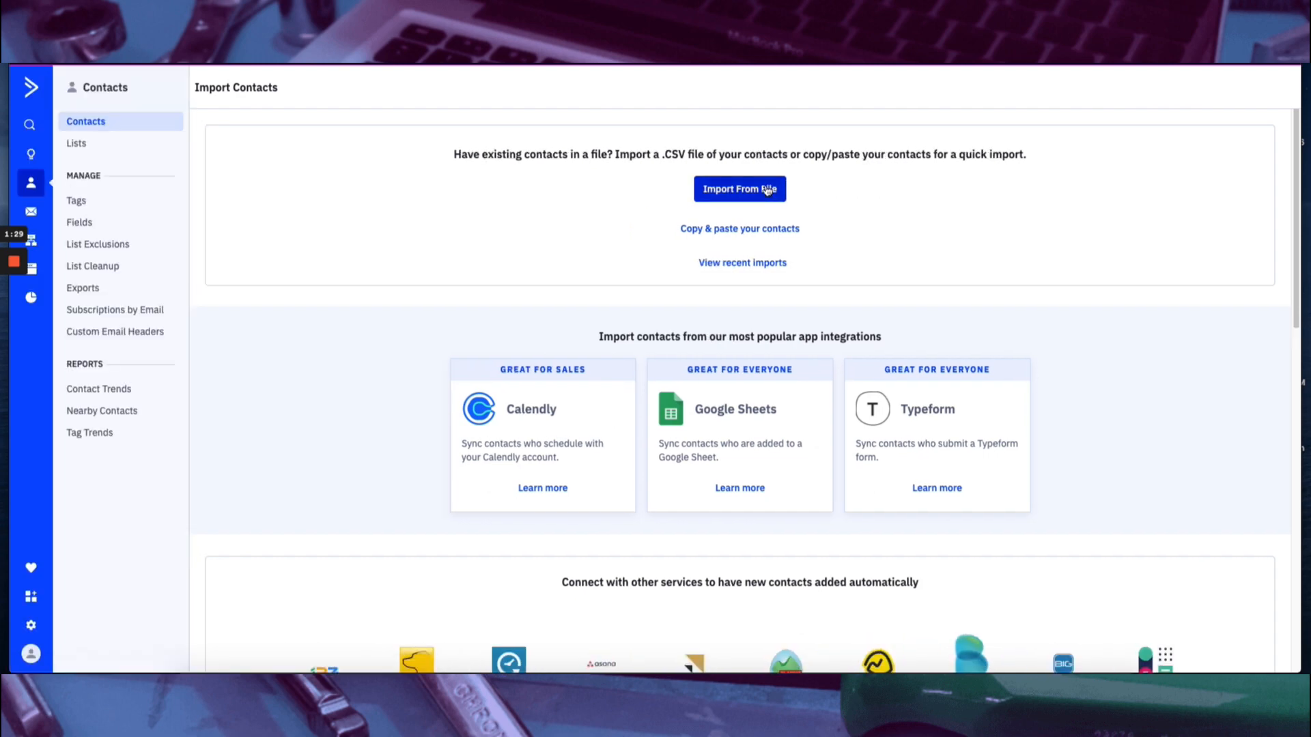
Start a contact import from the downloaded file and map its Phone Number column to the Phone field.
left_click(767, 191)
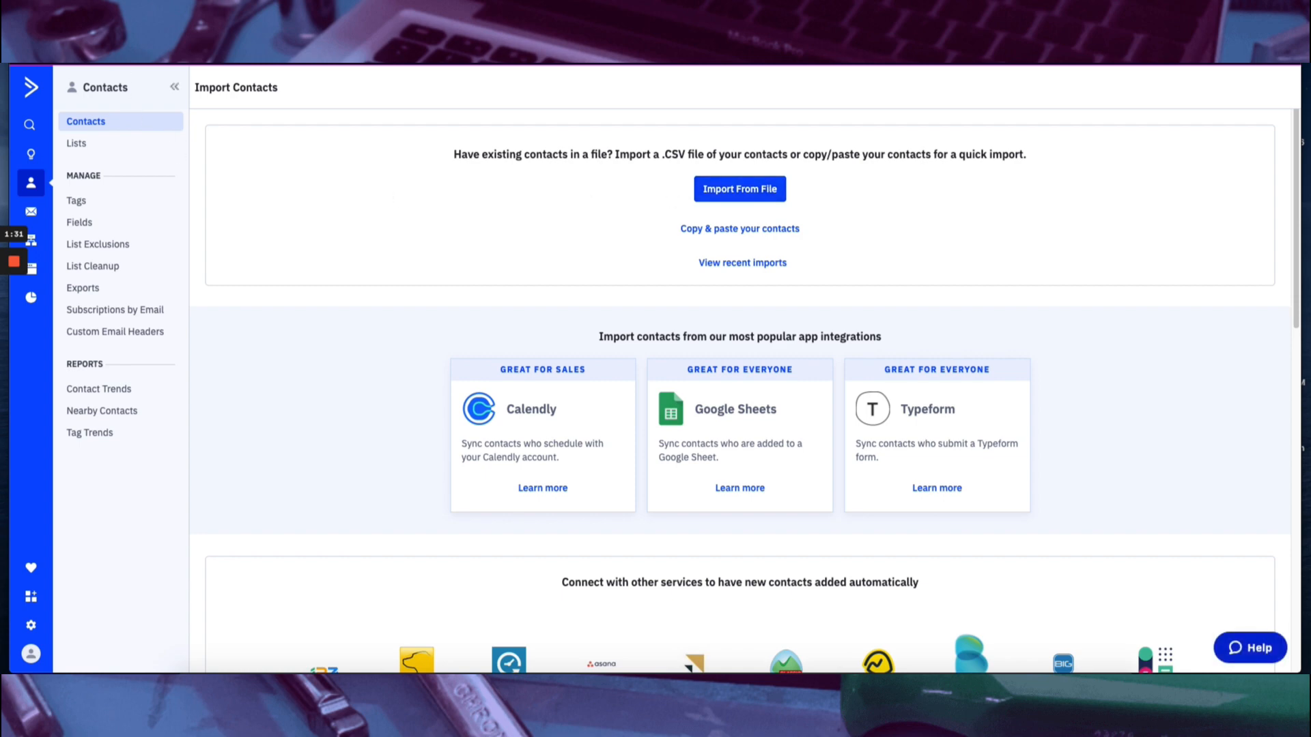
left_click(292, 137)
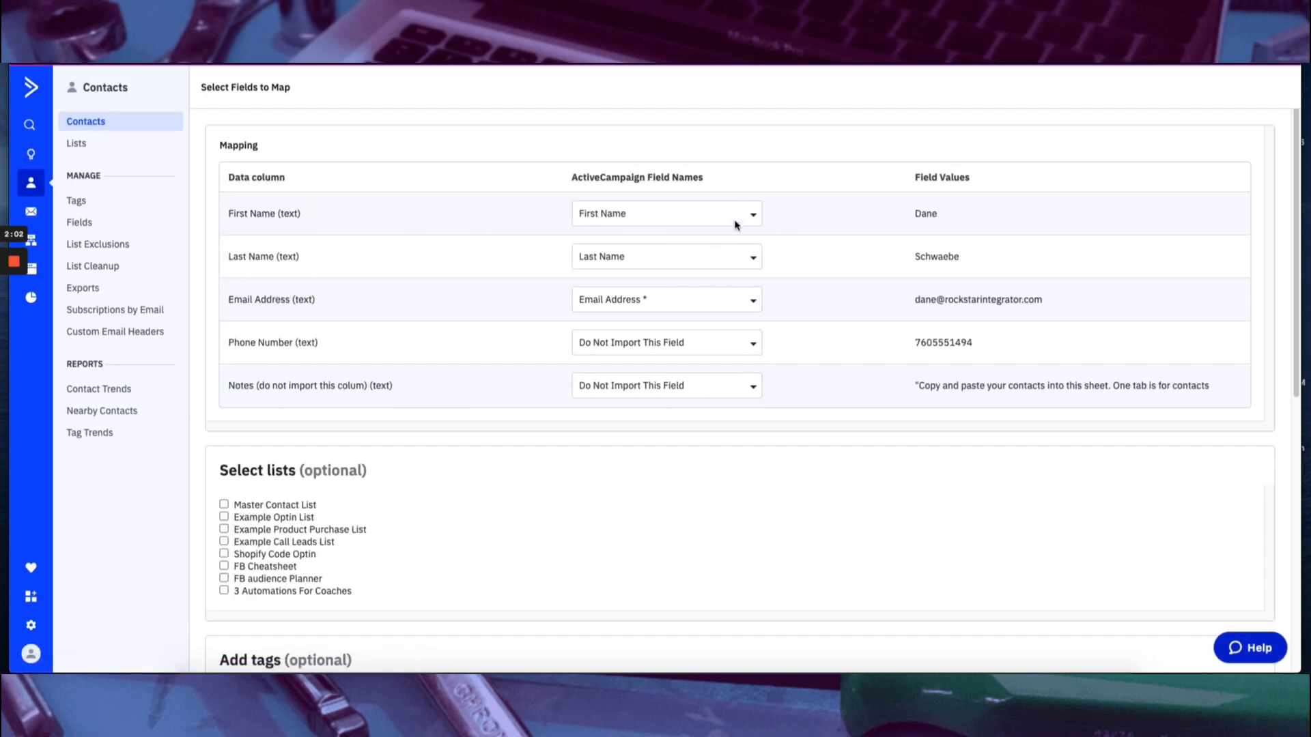
left_click(643, 348)
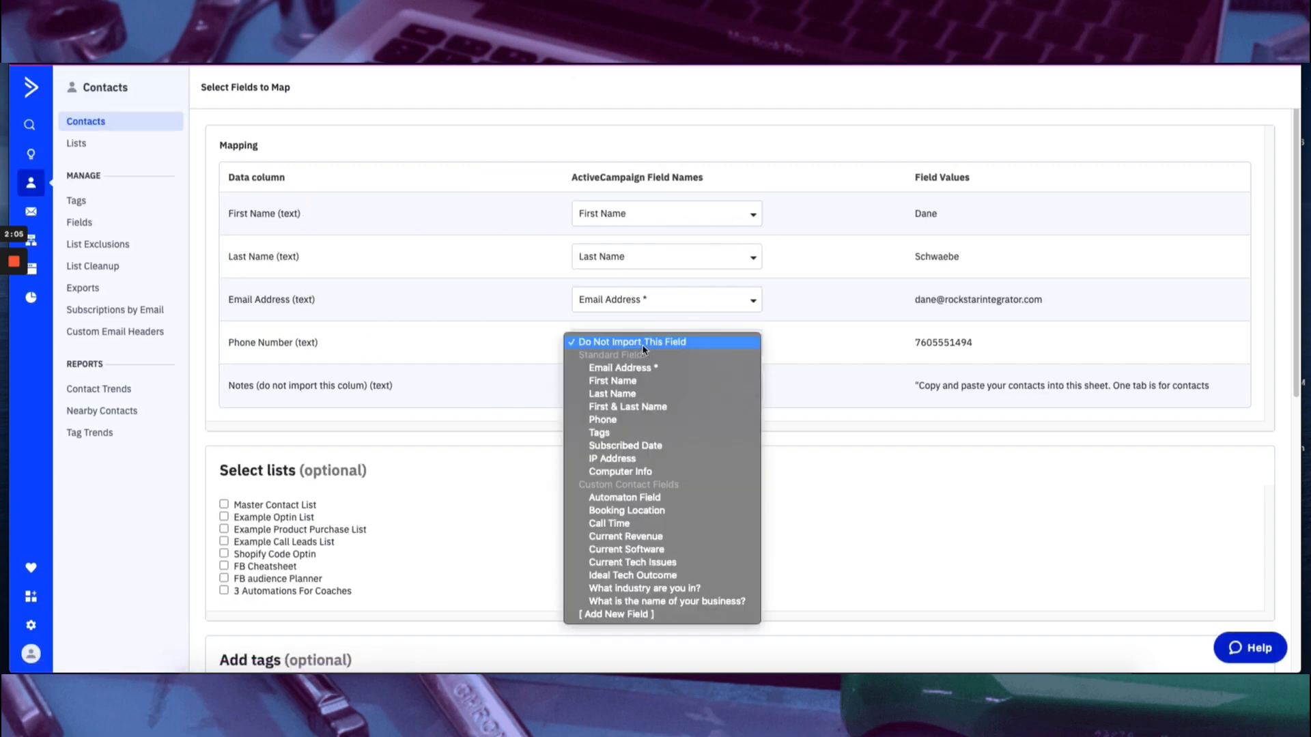
left_click(638, 419)
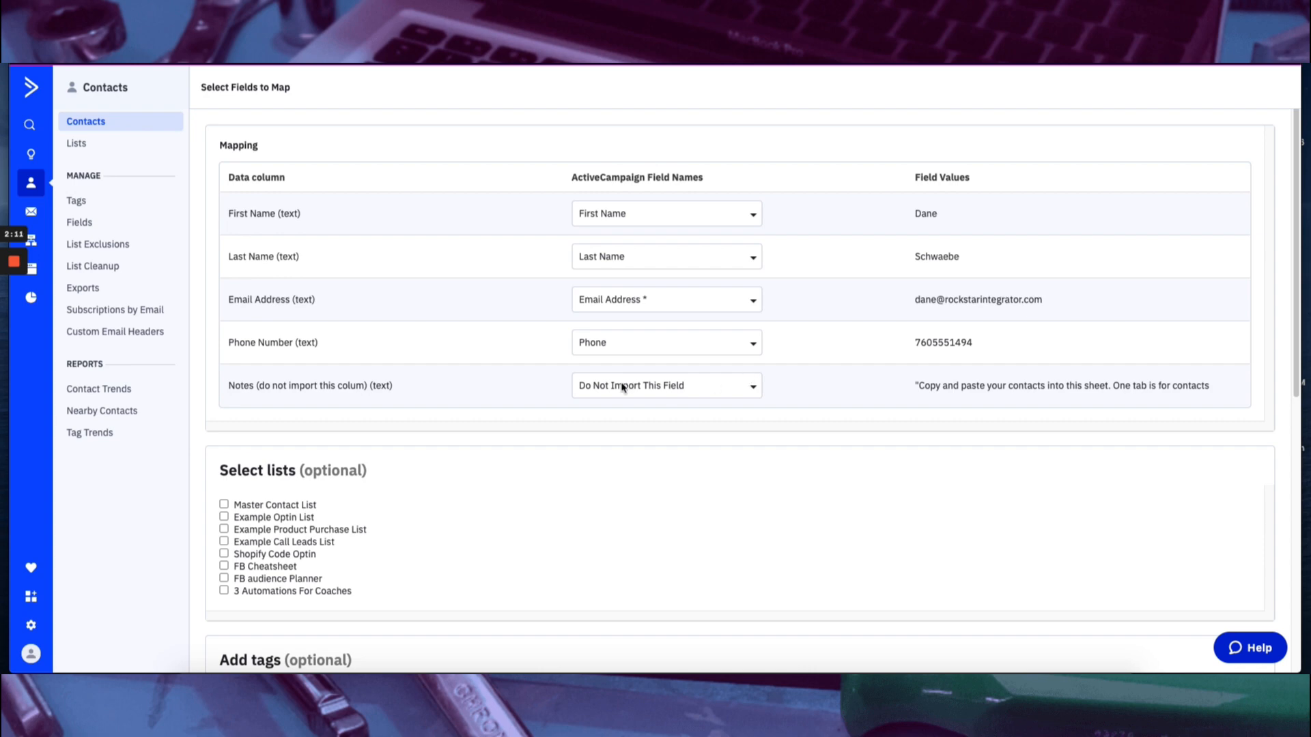
Assign the imported contacts to the Master Contact List and tag them Example_contact.
scroll(399, 353, "down", 2)
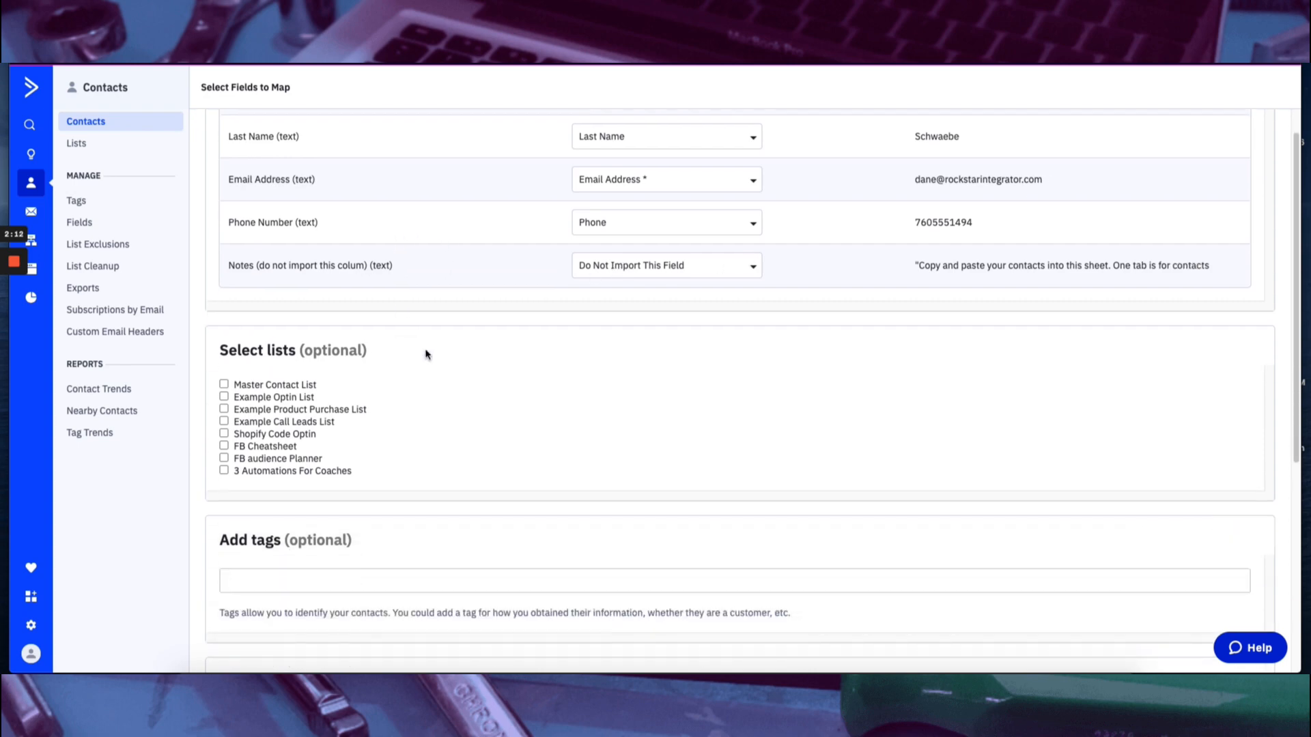
left_click(224, 384)
scroll(299, 399, "down", 2)
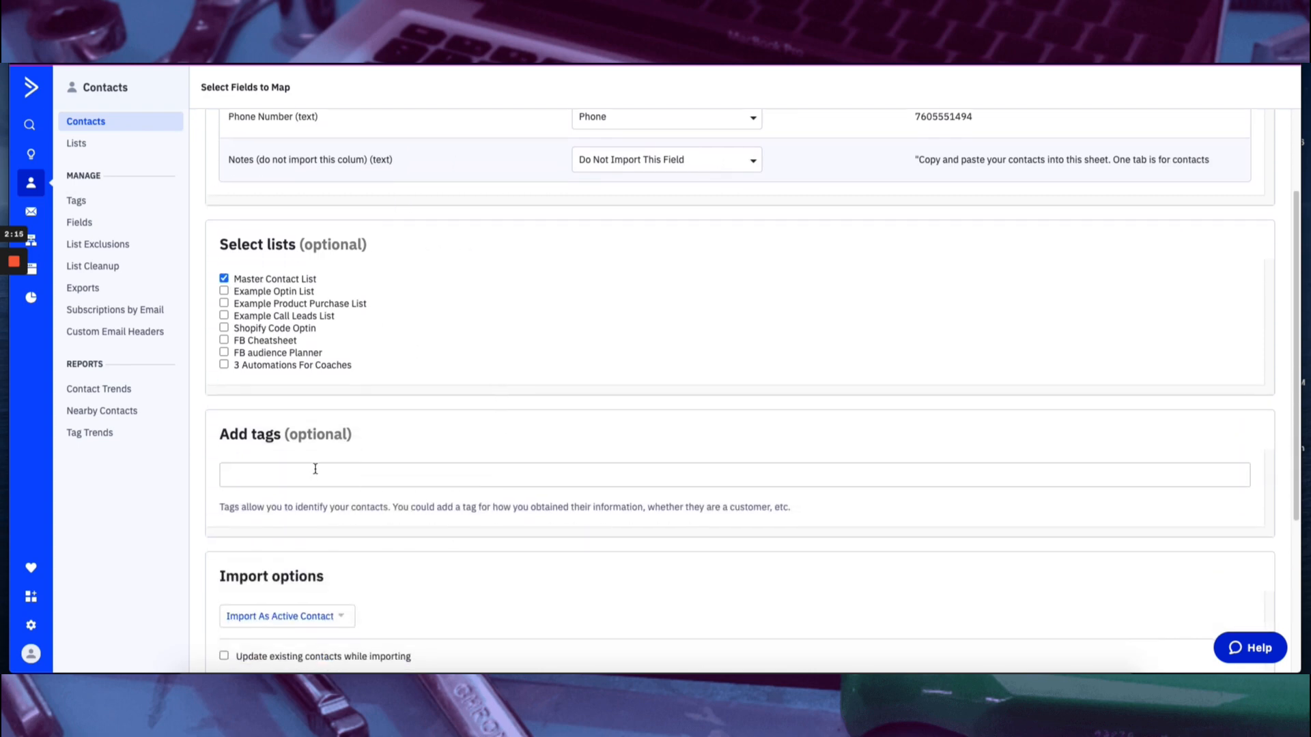
type("contact")
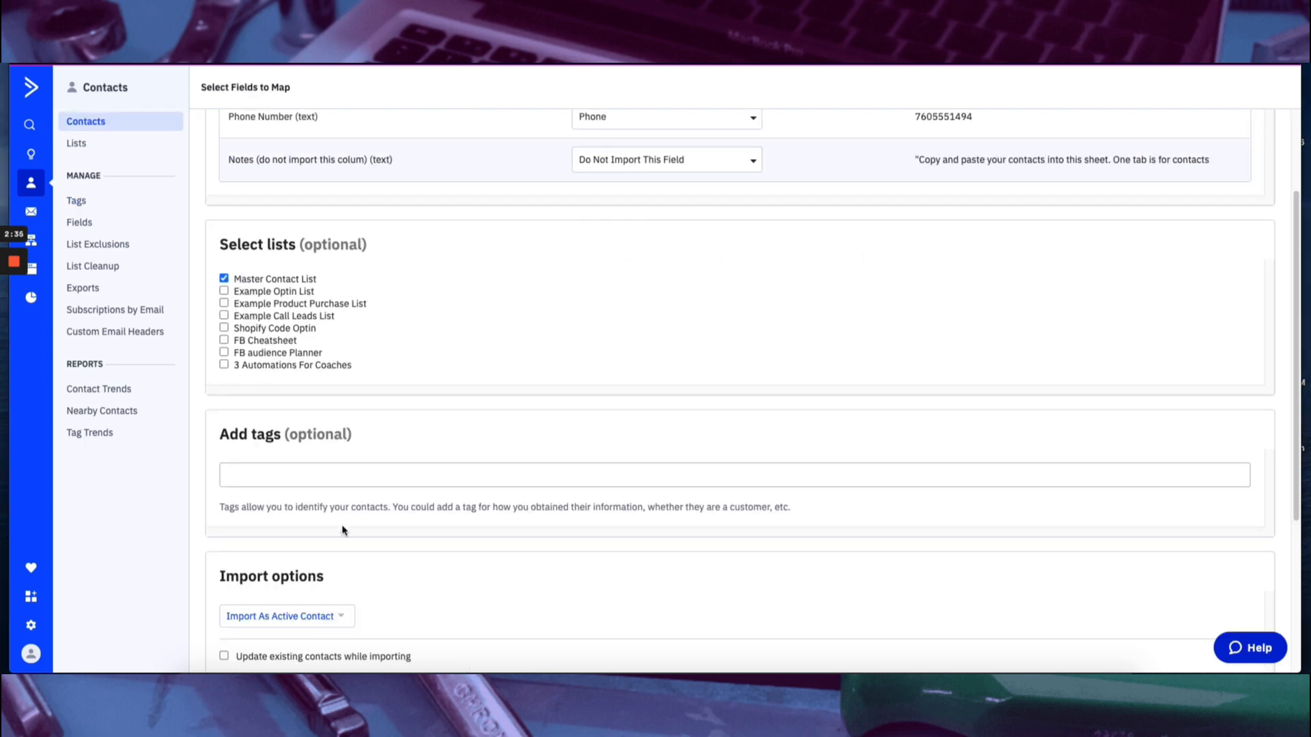
left_click(307, 471)
type("Example_contact")
key("Return")
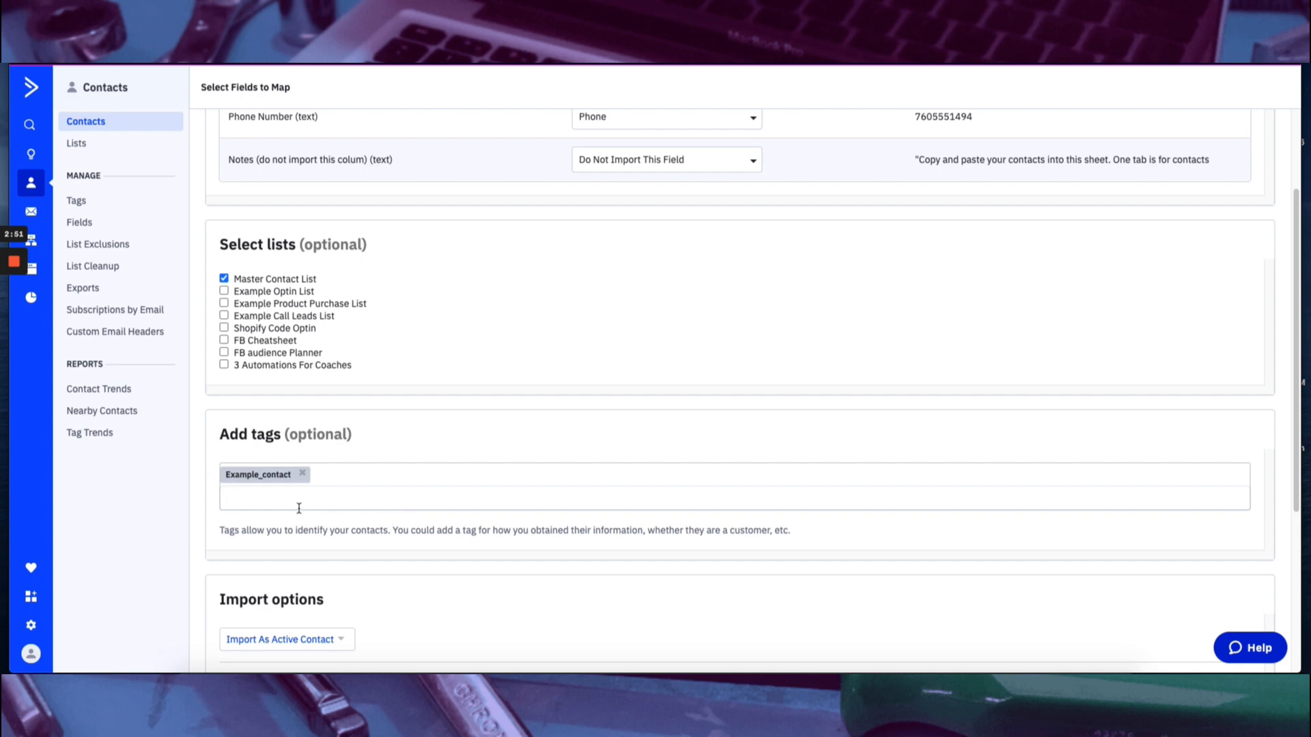
Set the import to active contacts with existing contacts updated, and disable webhooks, automations and the creation of new field options.
scroll(443, 571, "down", 2)
left_click(285, 525)
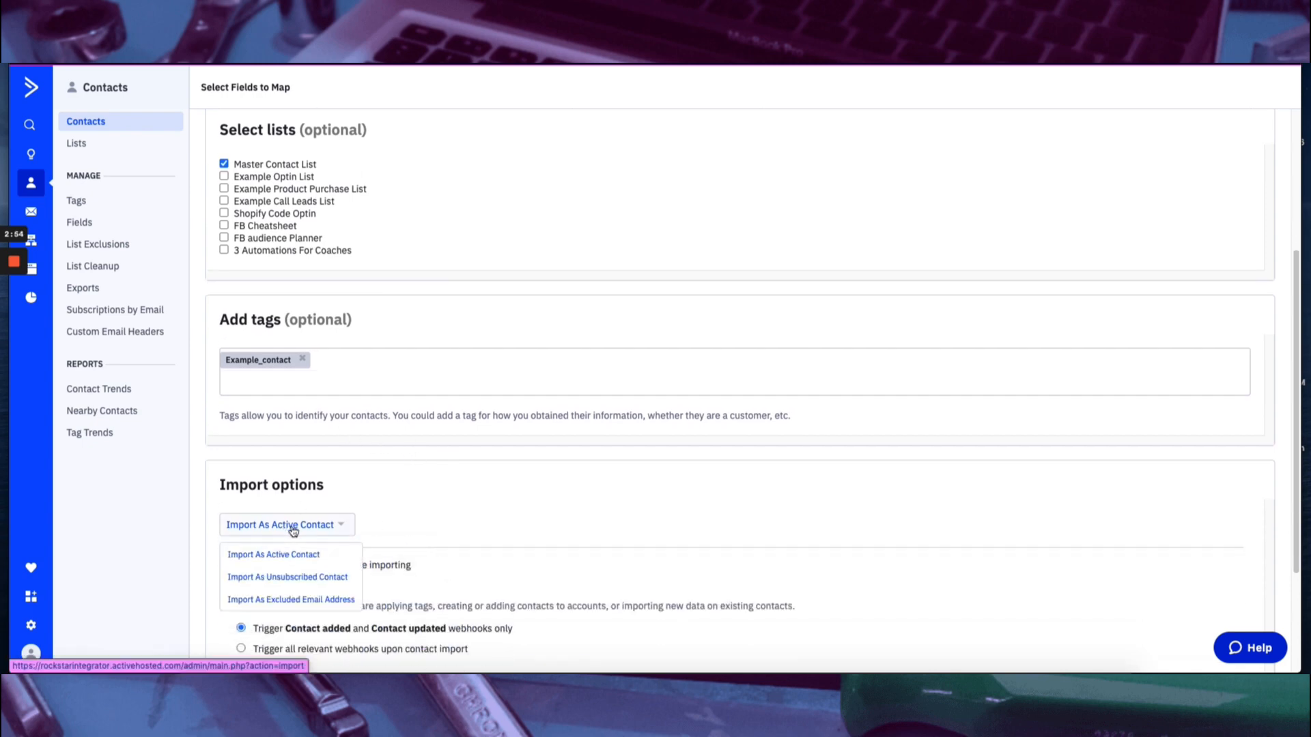
left_click(291, 555)
scroll(480, 509, "down", 2)
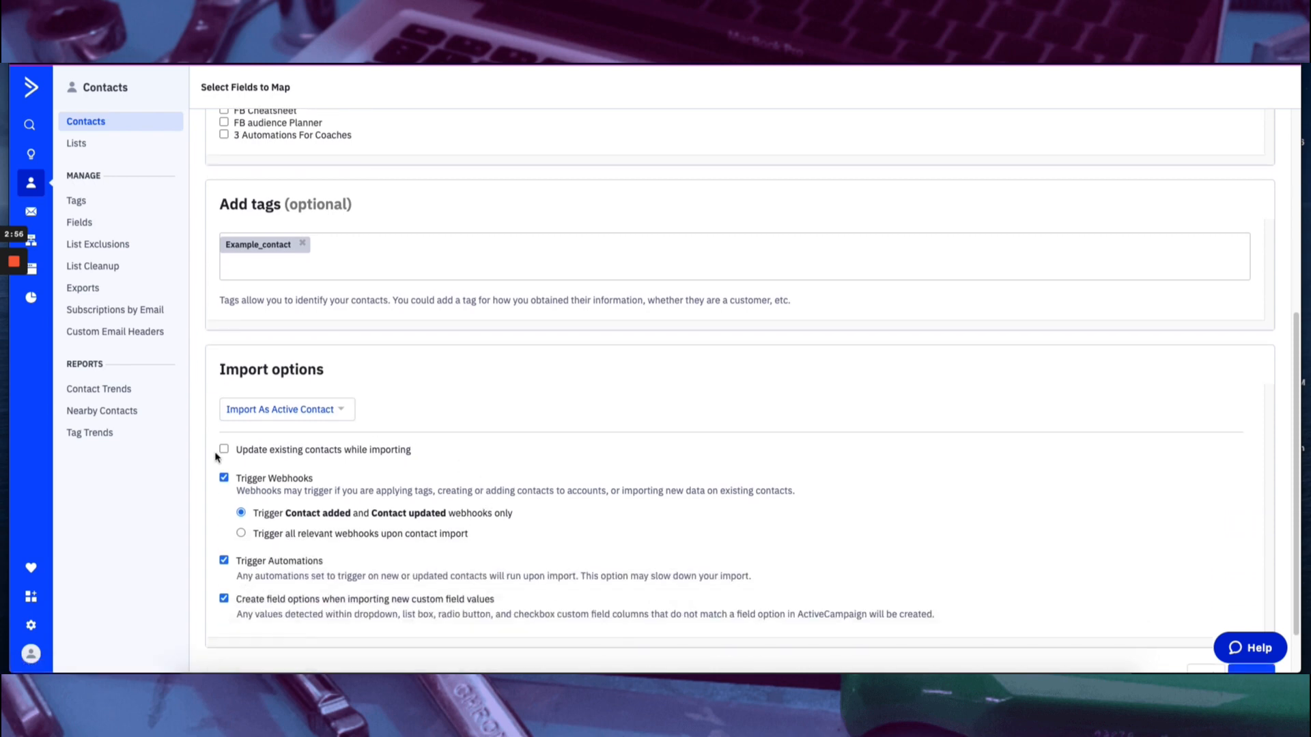
left_click(224, 450)
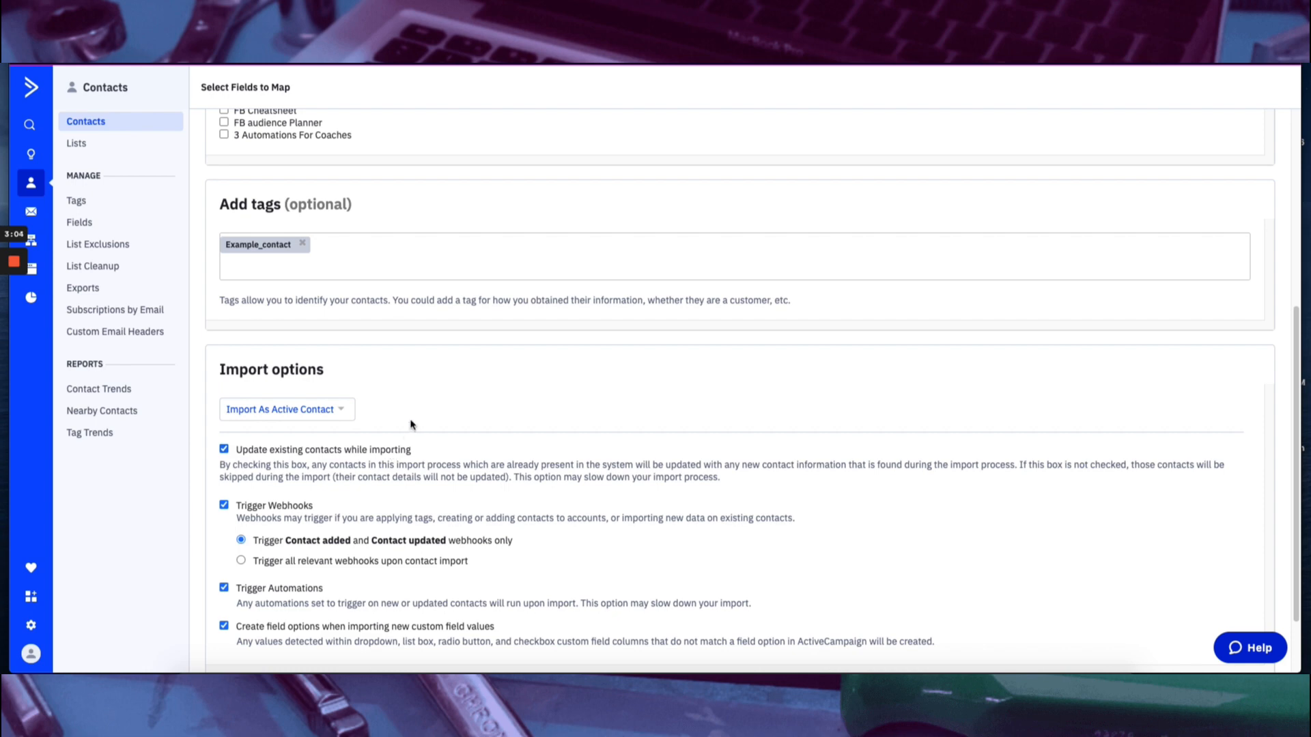
left_click(224, 506)
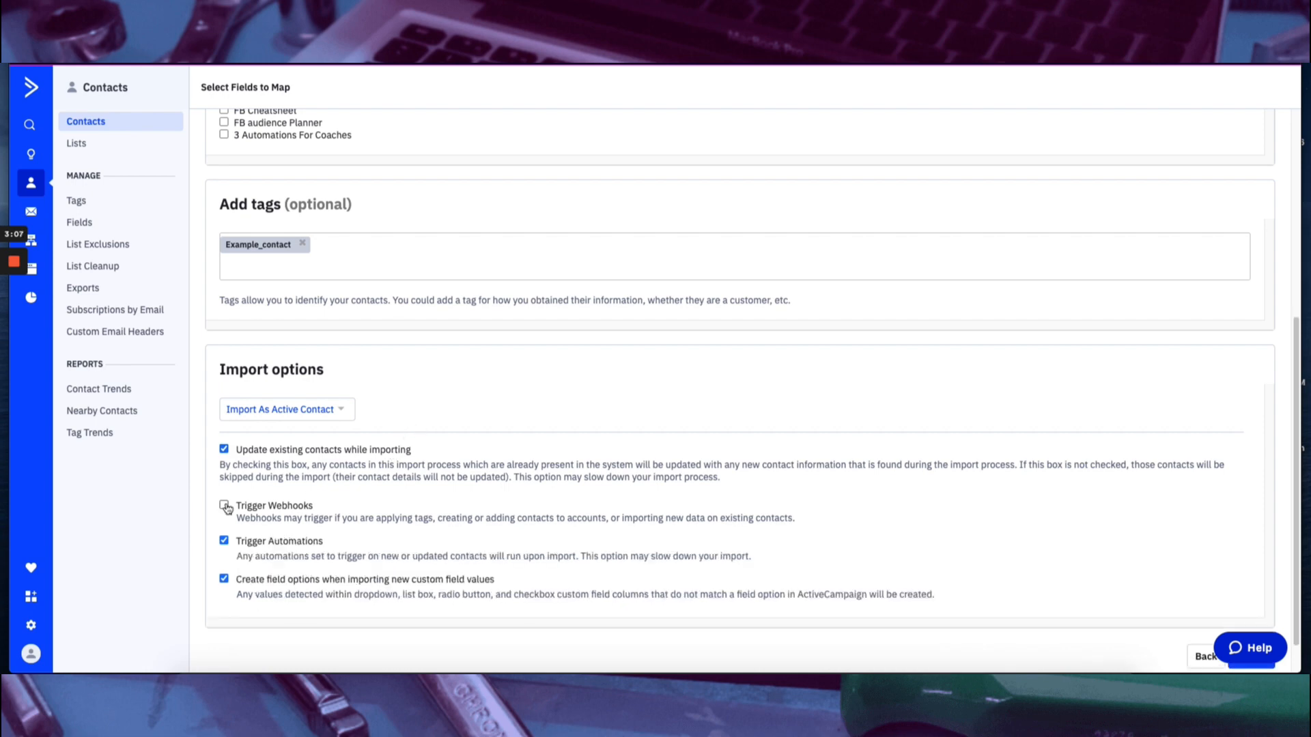
left_click(223, 541)
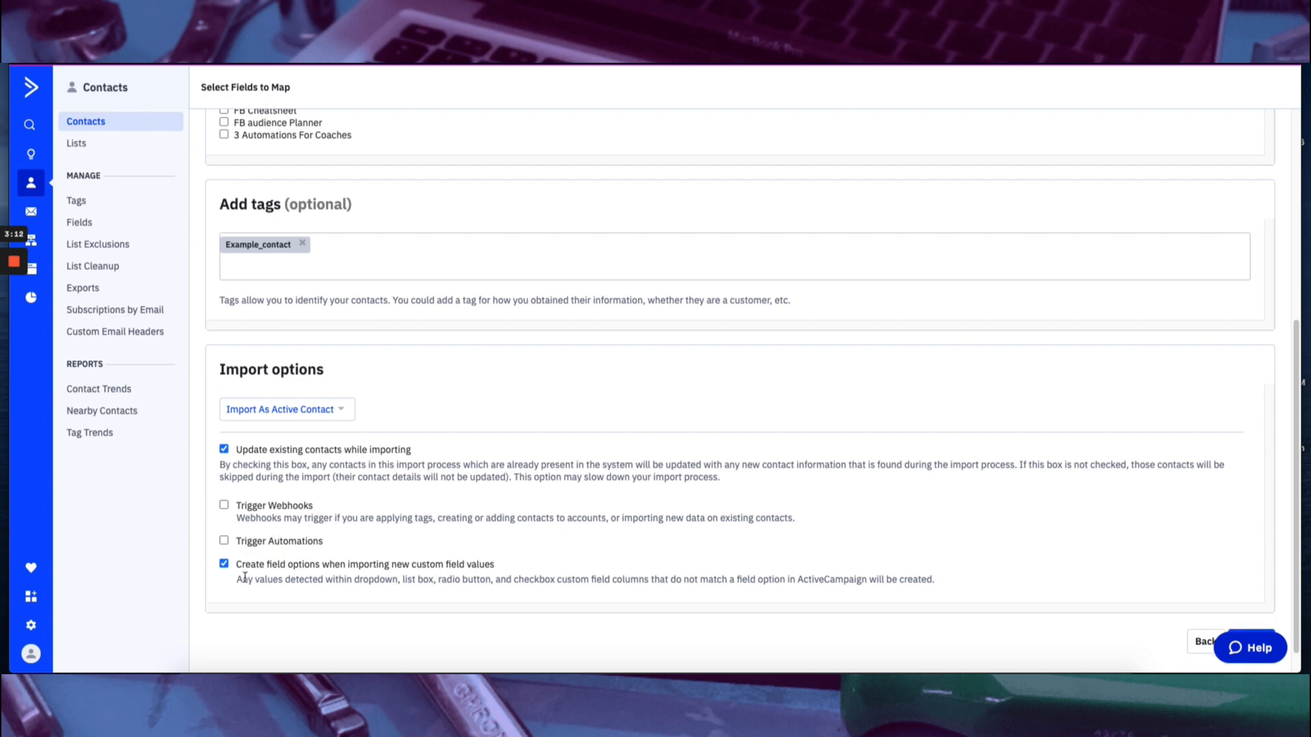
left_click(224, 565)
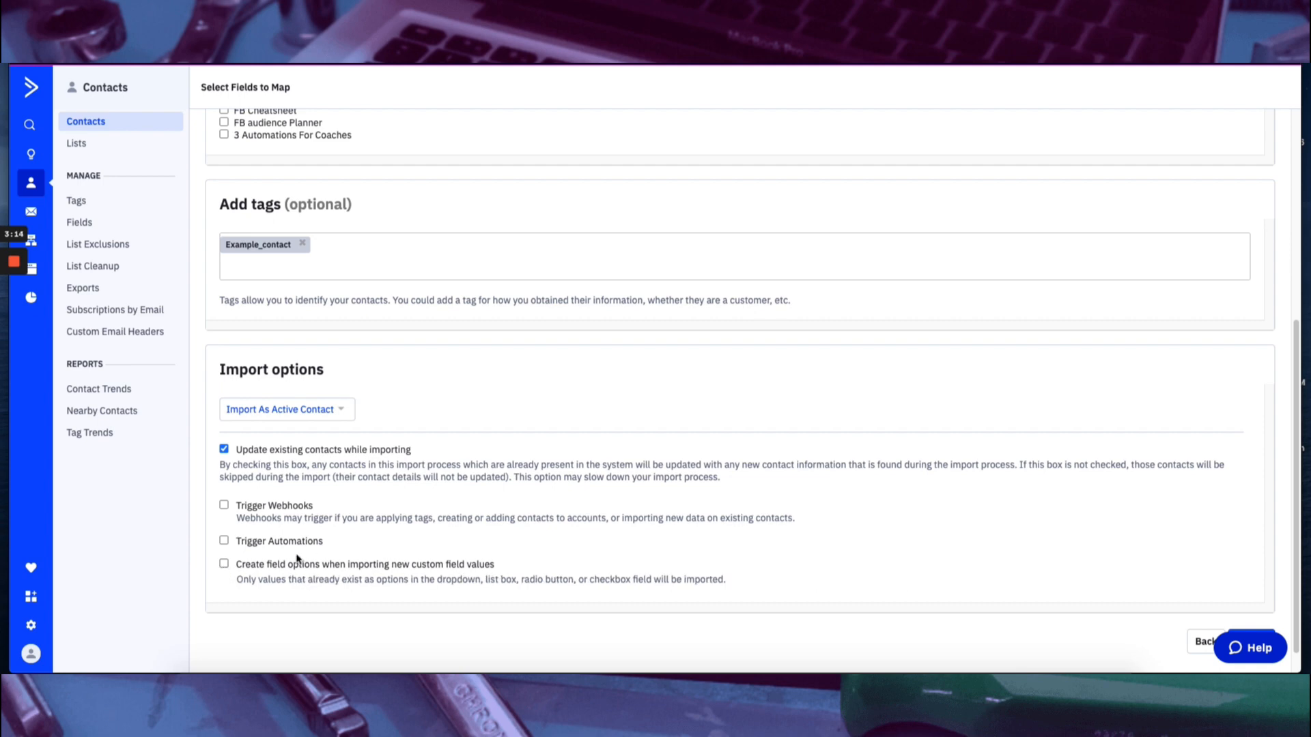
scroll(525, 579, "up", 4)
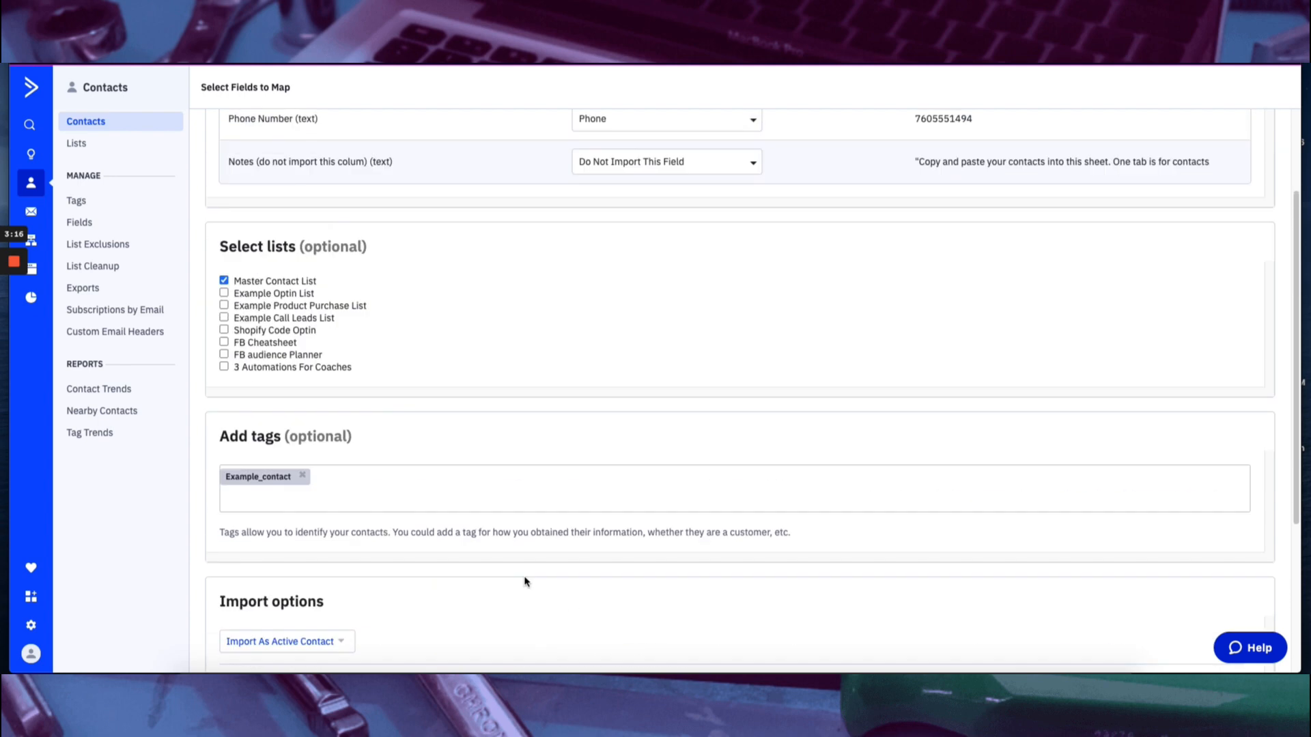
scroll(525, 581, "down", 4)
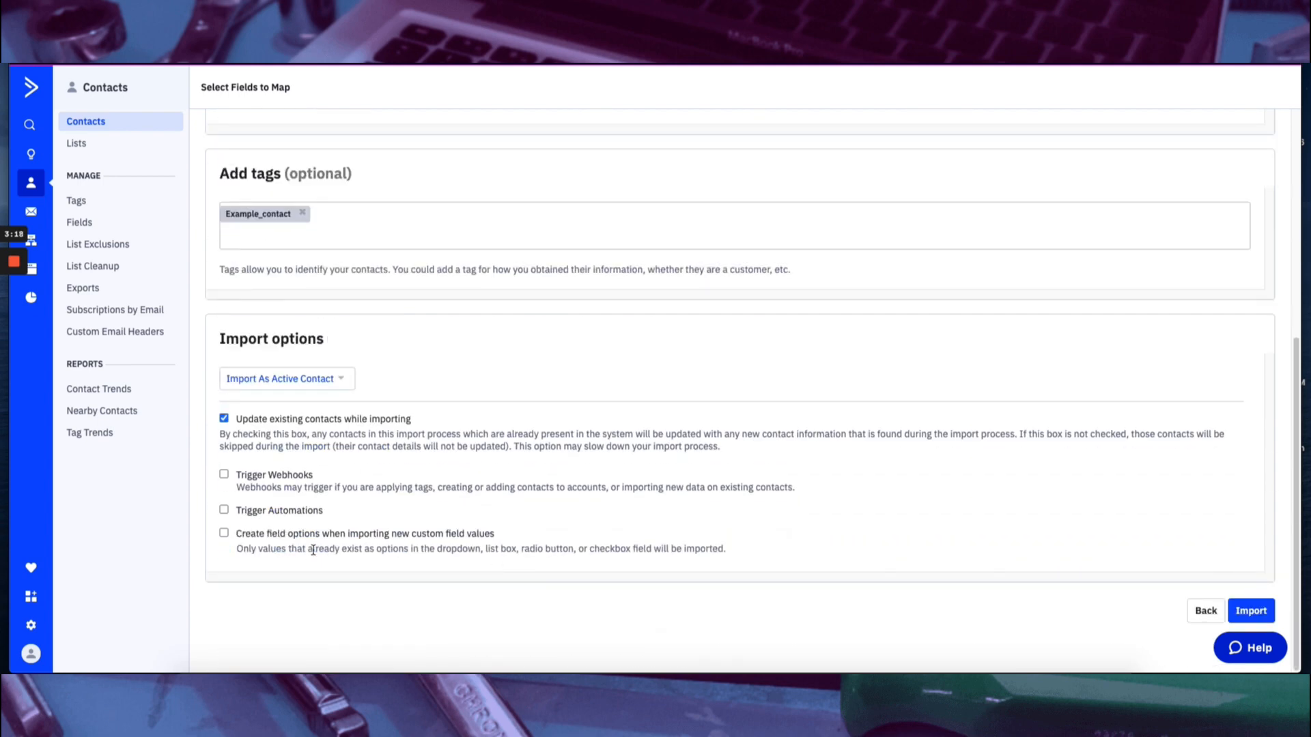
scroll(464, 549, "up", 8)
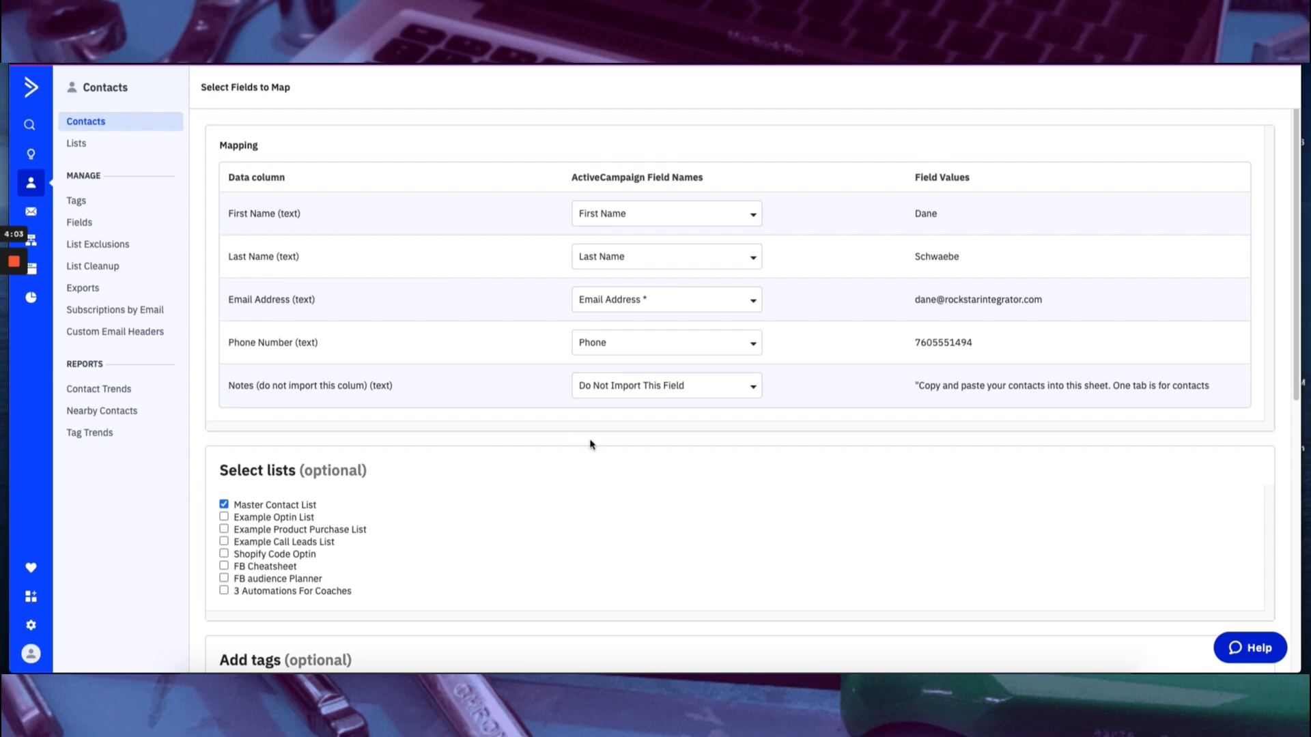
scroll(591, 445, "down", 8)
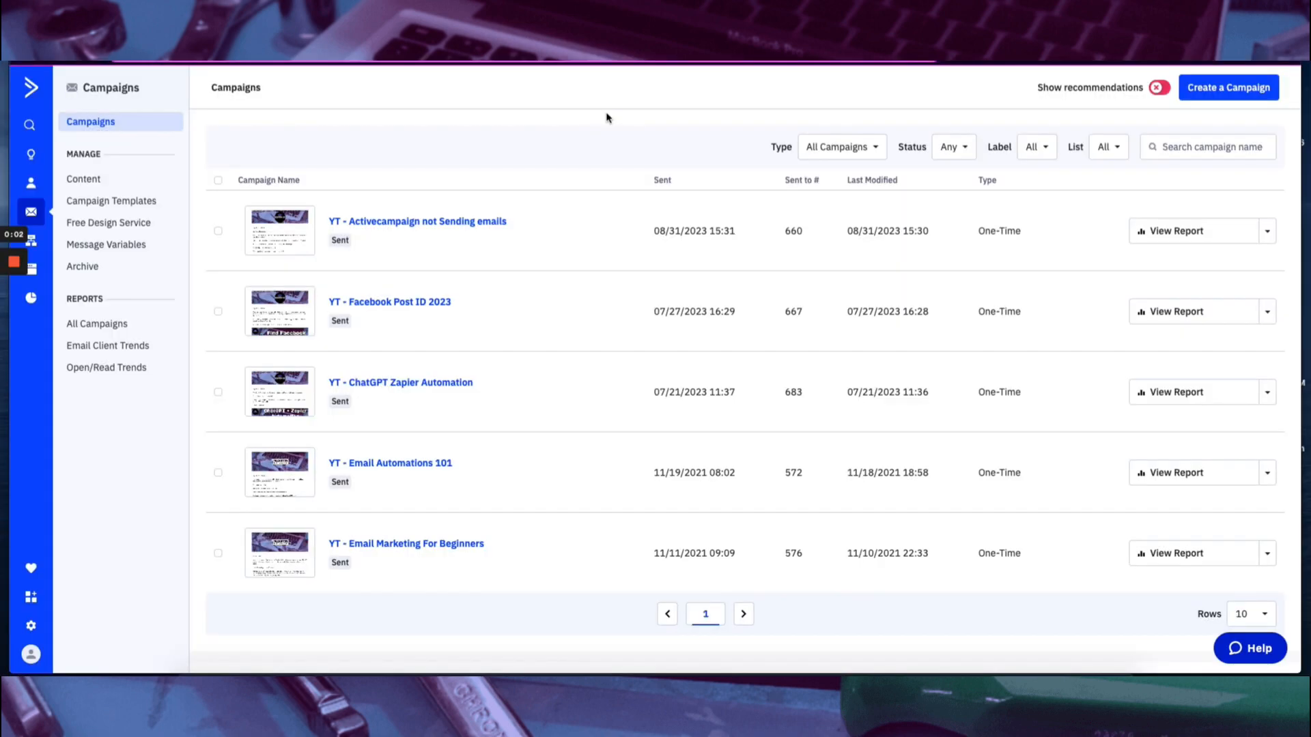
Create a Standard campaign named "Open this now - 9/25/2023 - New Contact Welcome" and continue to its list selection.
left_click(1247, 97)
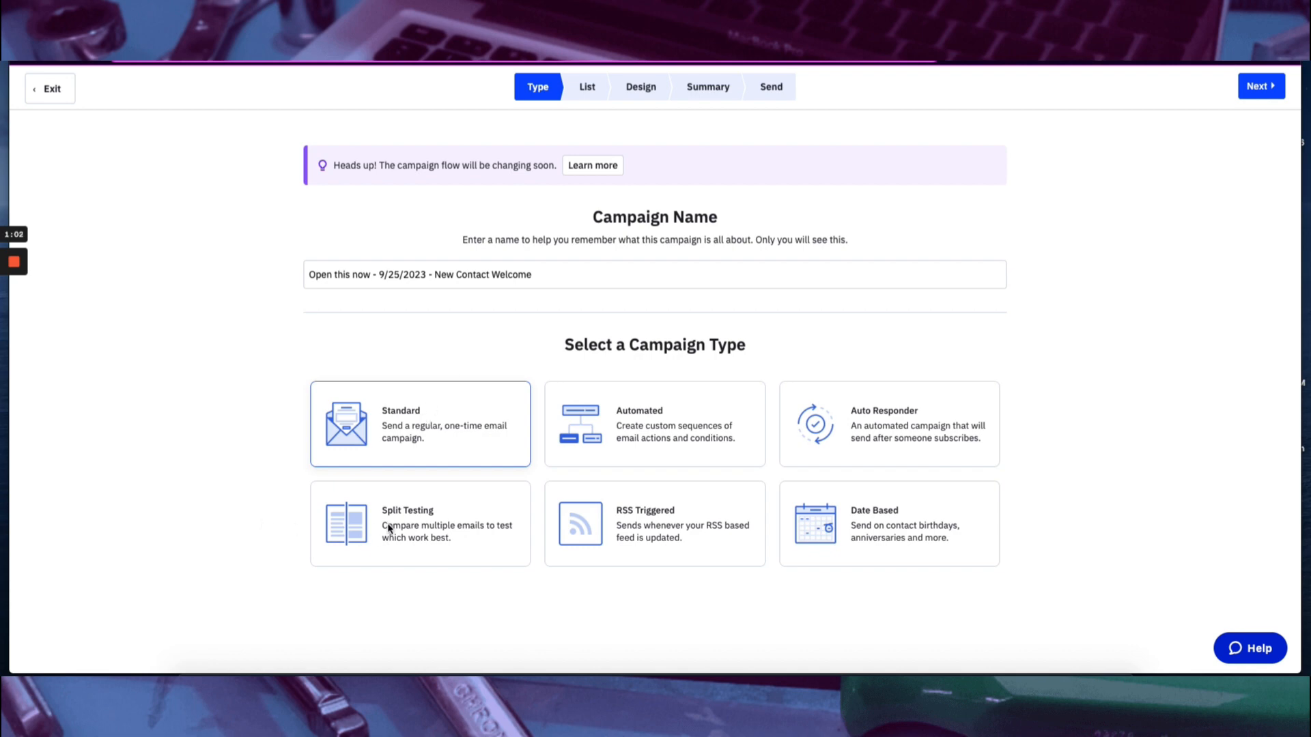
left_click(438, 405)
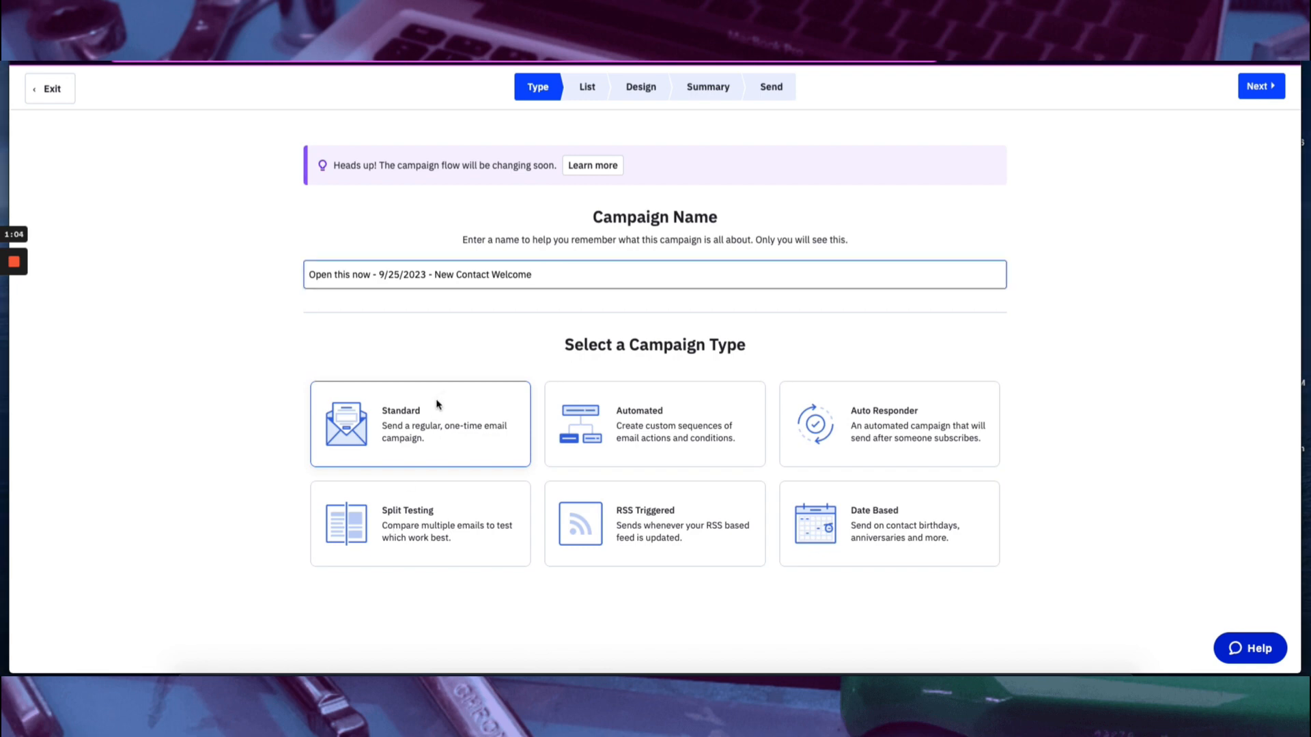
left_click(1258, 89)
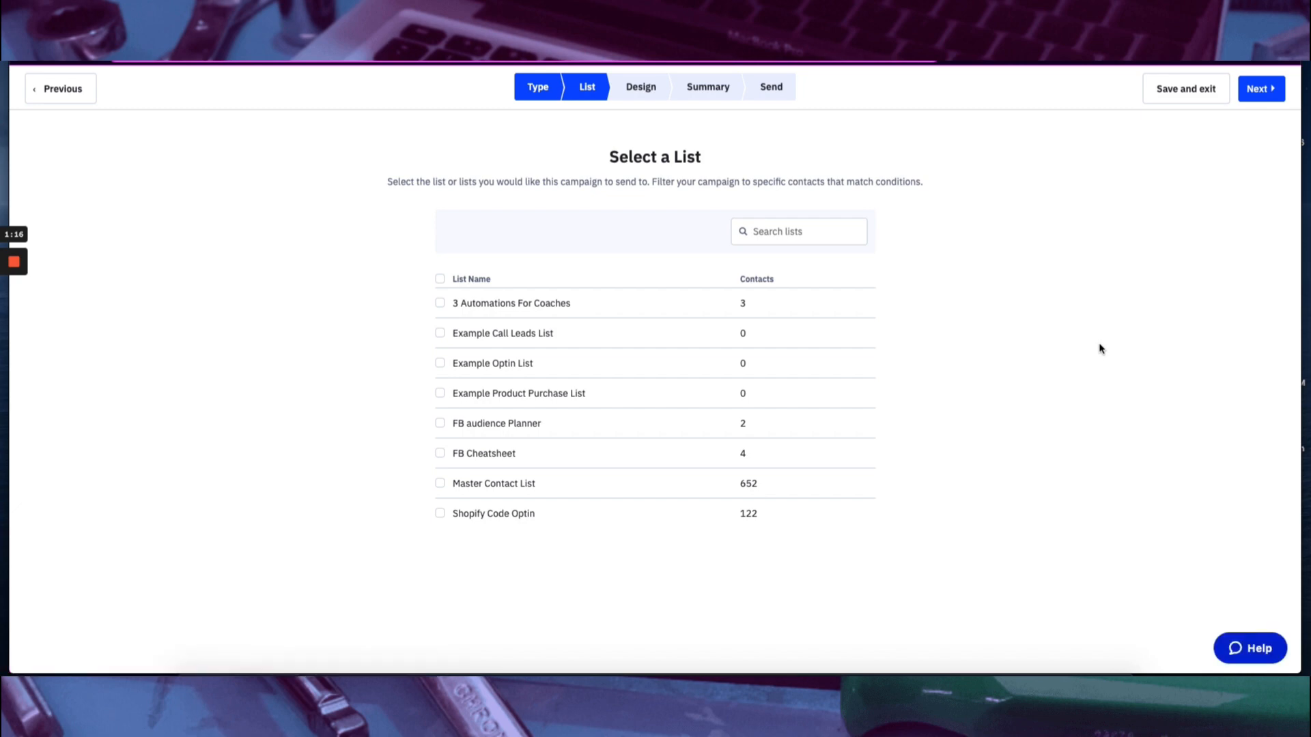
Choose the Master Contact List as the campaign's recipients and check the existing segments.
left_click(440, 484)
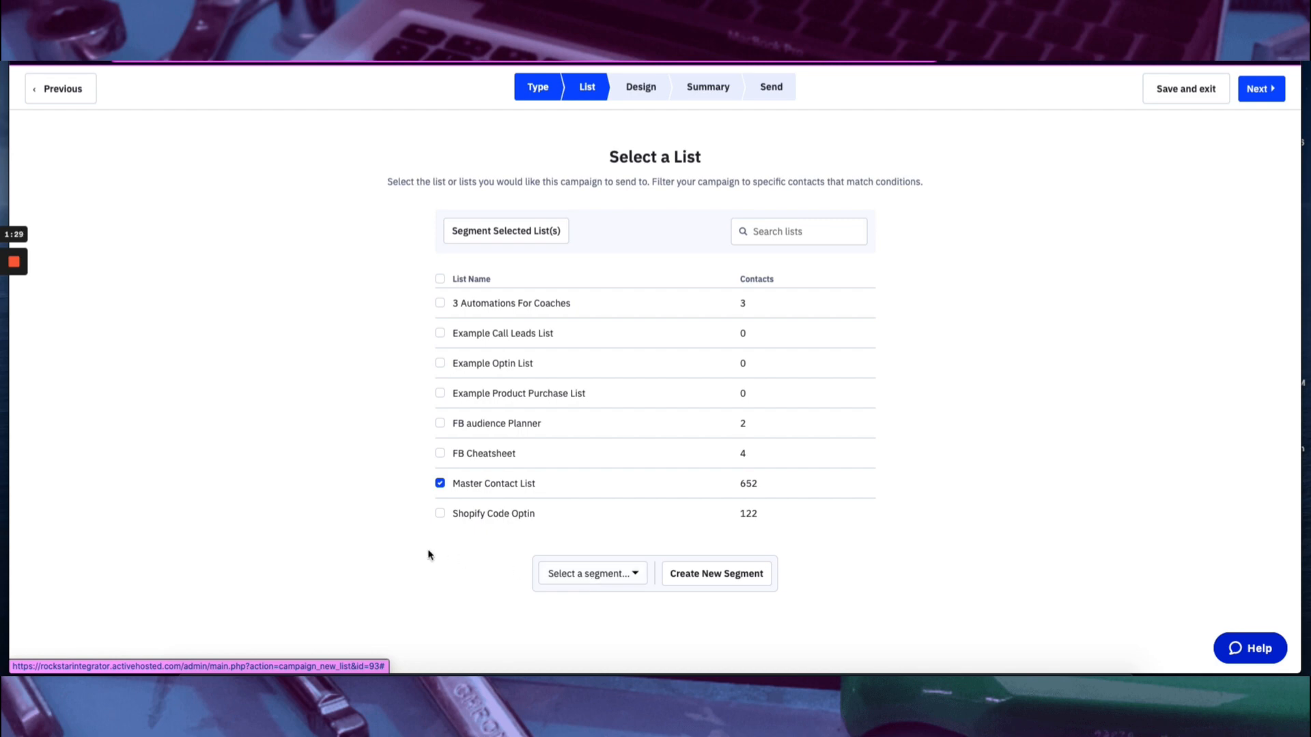
left_click(622, 574)
left_click(622, 573)
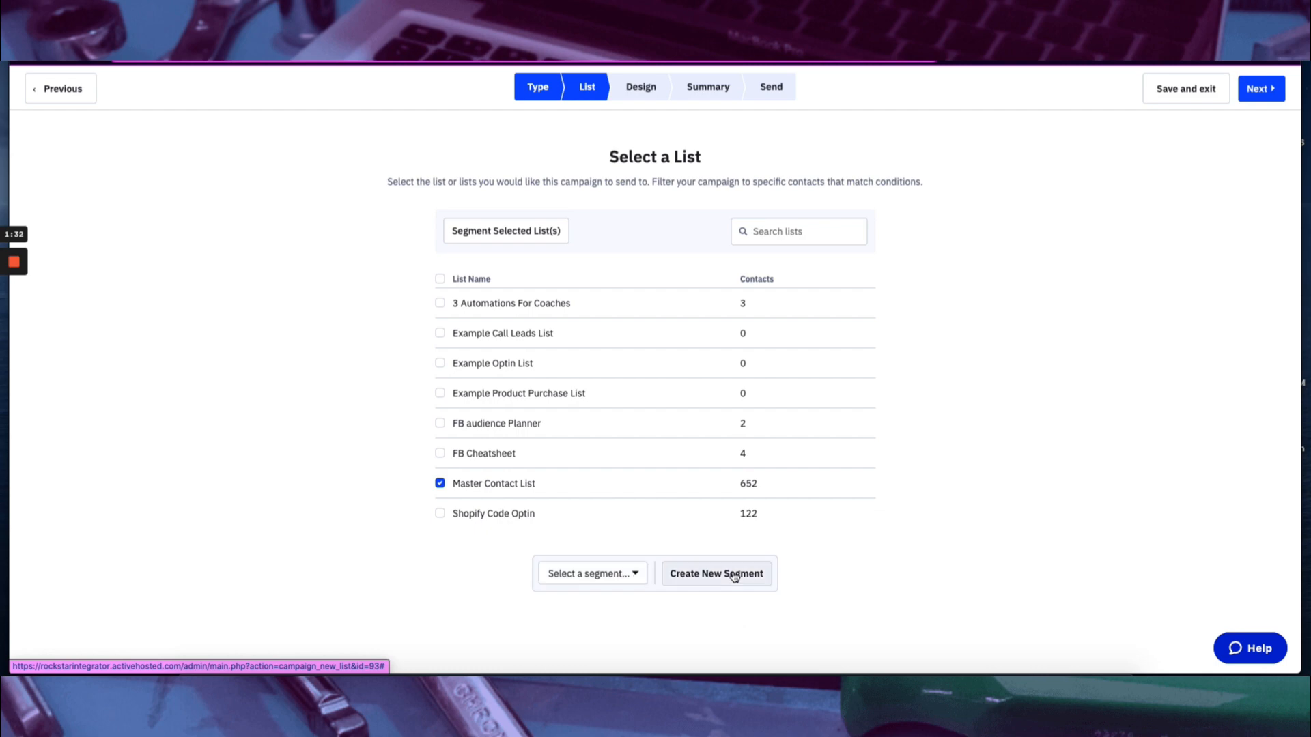
Start a new segment of the Master Contact List with the condition that the tag "Call Booking - Call Booked" exists.
left_click(726, 574)
left_click(512, 294)
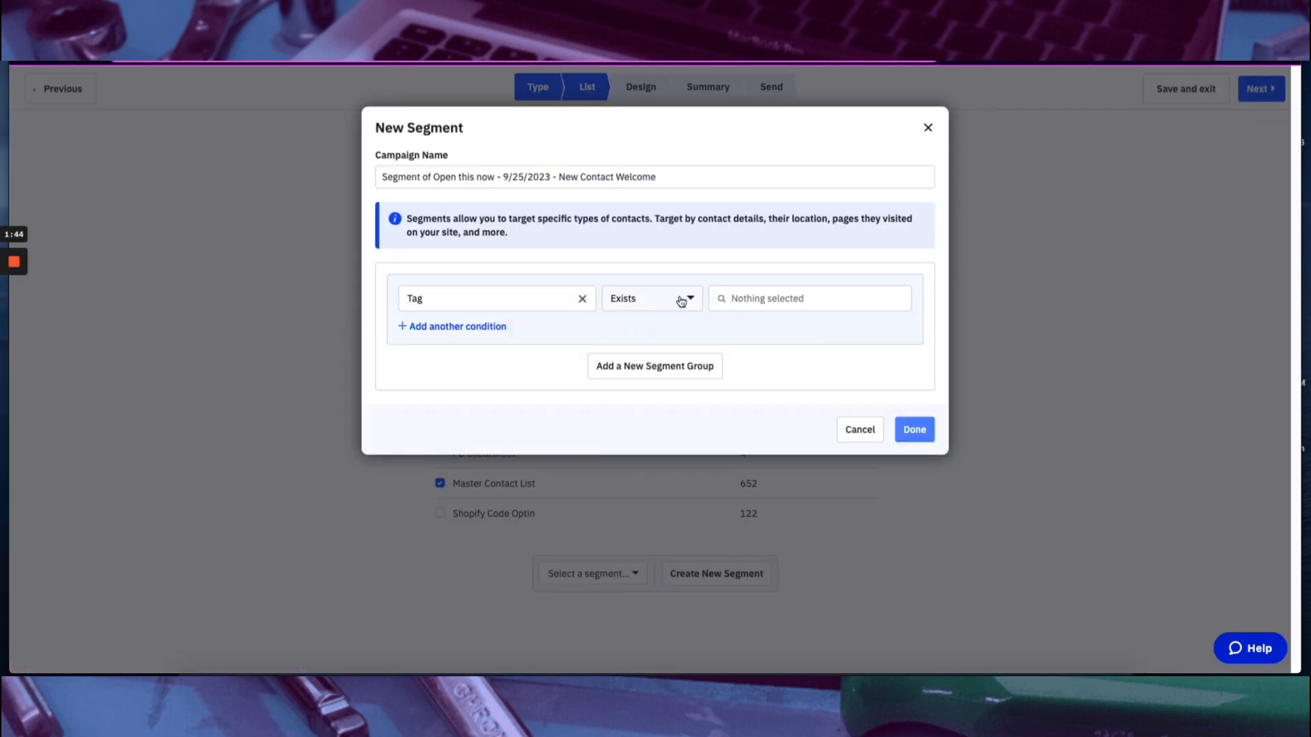
left_click(681, 301)
left_click(660, 333)
left_click(750, 305)
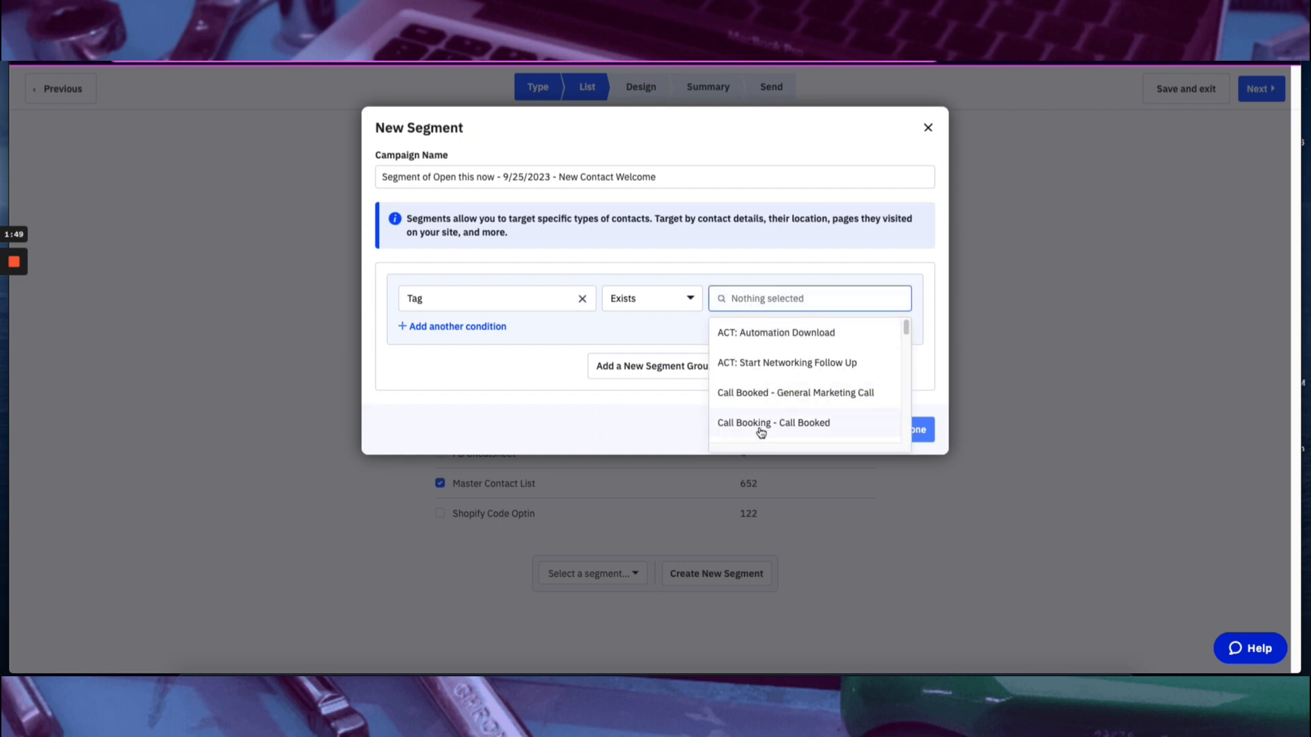
left_click(761, 430)
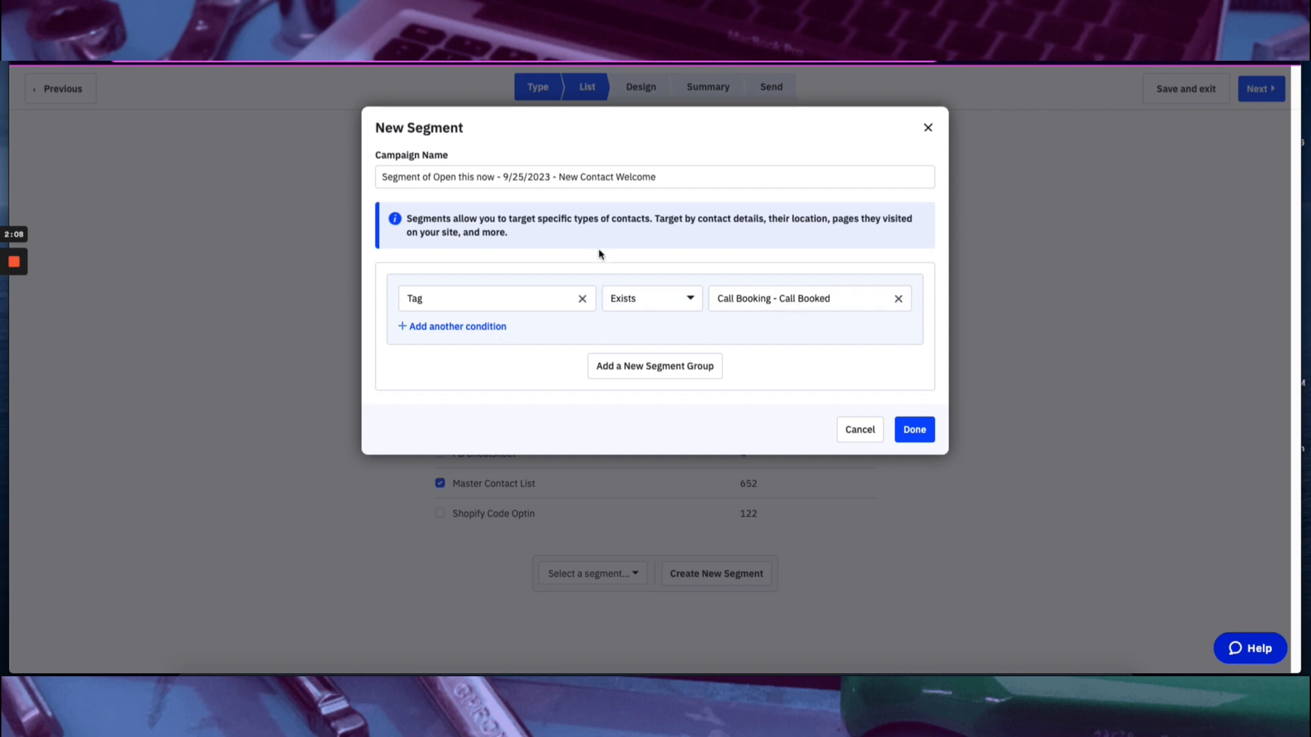
Switch the segment's tag condition to "Does not exist" and close the new segment without saving it.
left_click(642, 301)
left_click(661, 360)
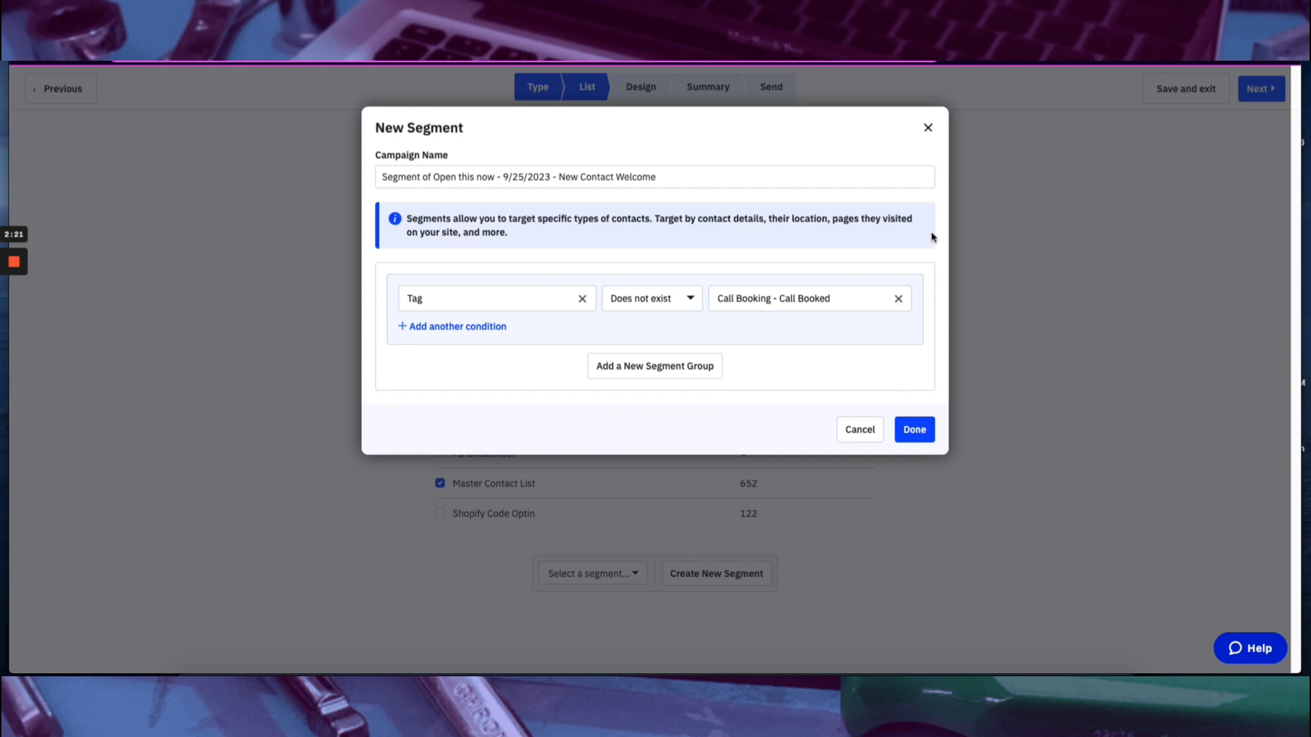
left_click(929, 128)
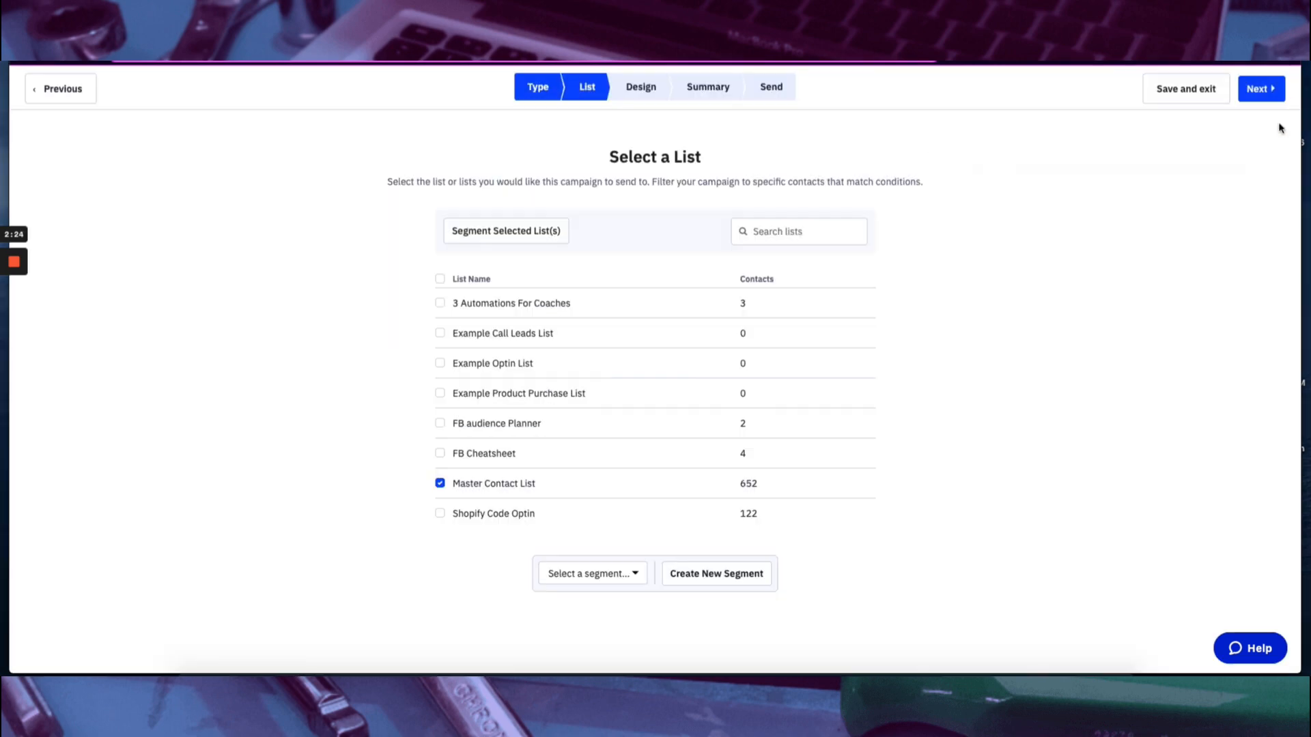
Base the campaign's design on the New Blog Post basic template, with NA as the email subject.
left_click(1261, 89)
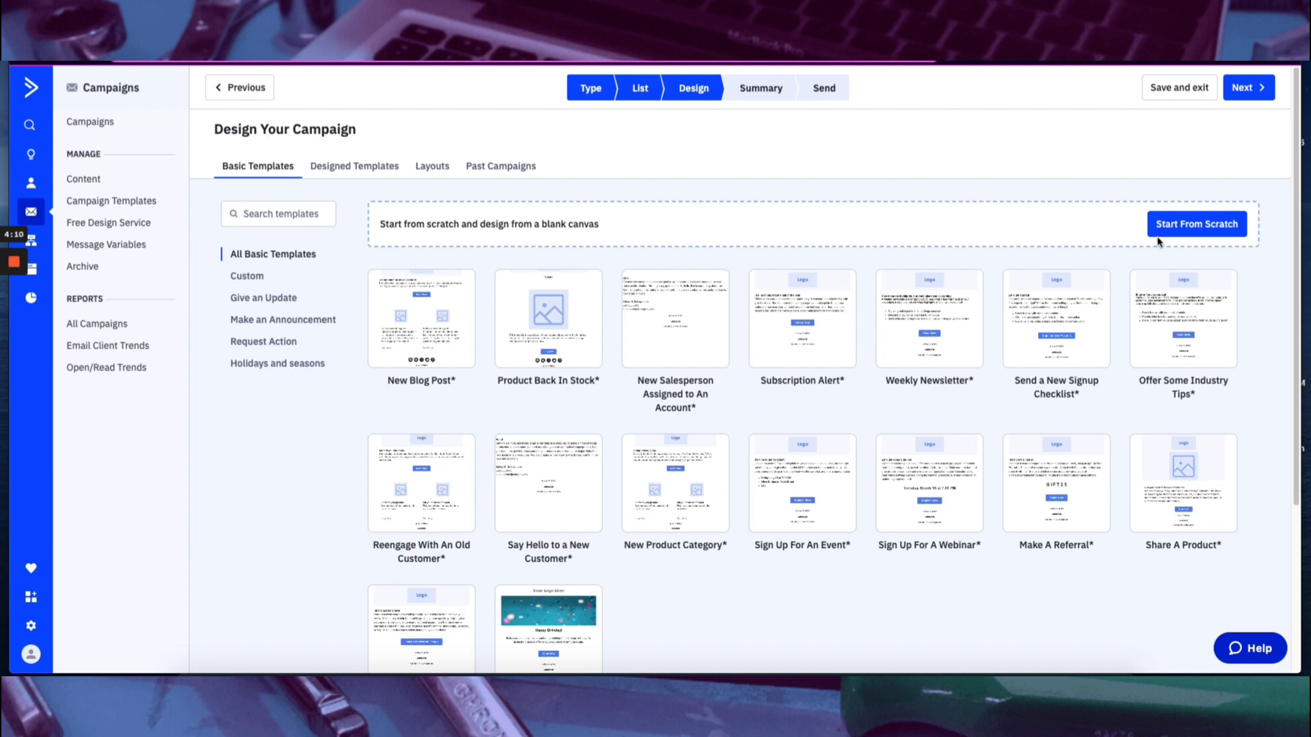
mouse_move(428, 305)
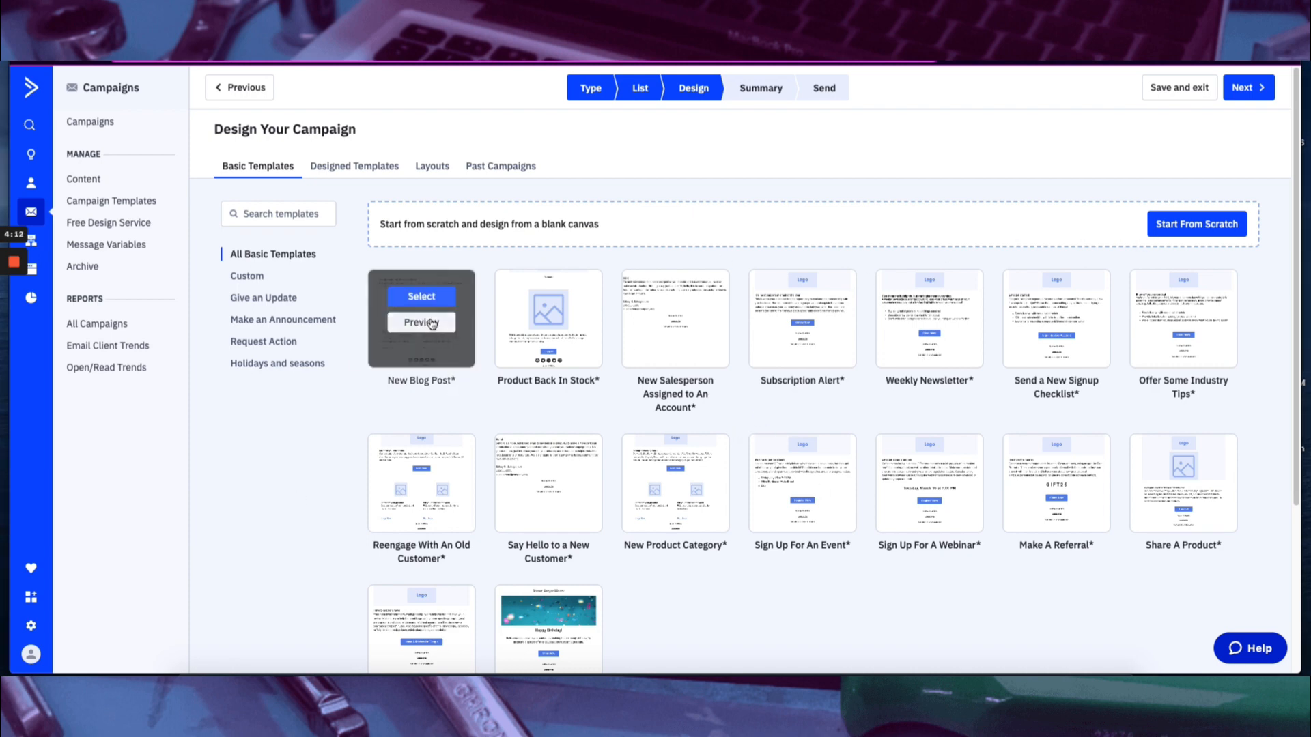
left_click(421, 297)
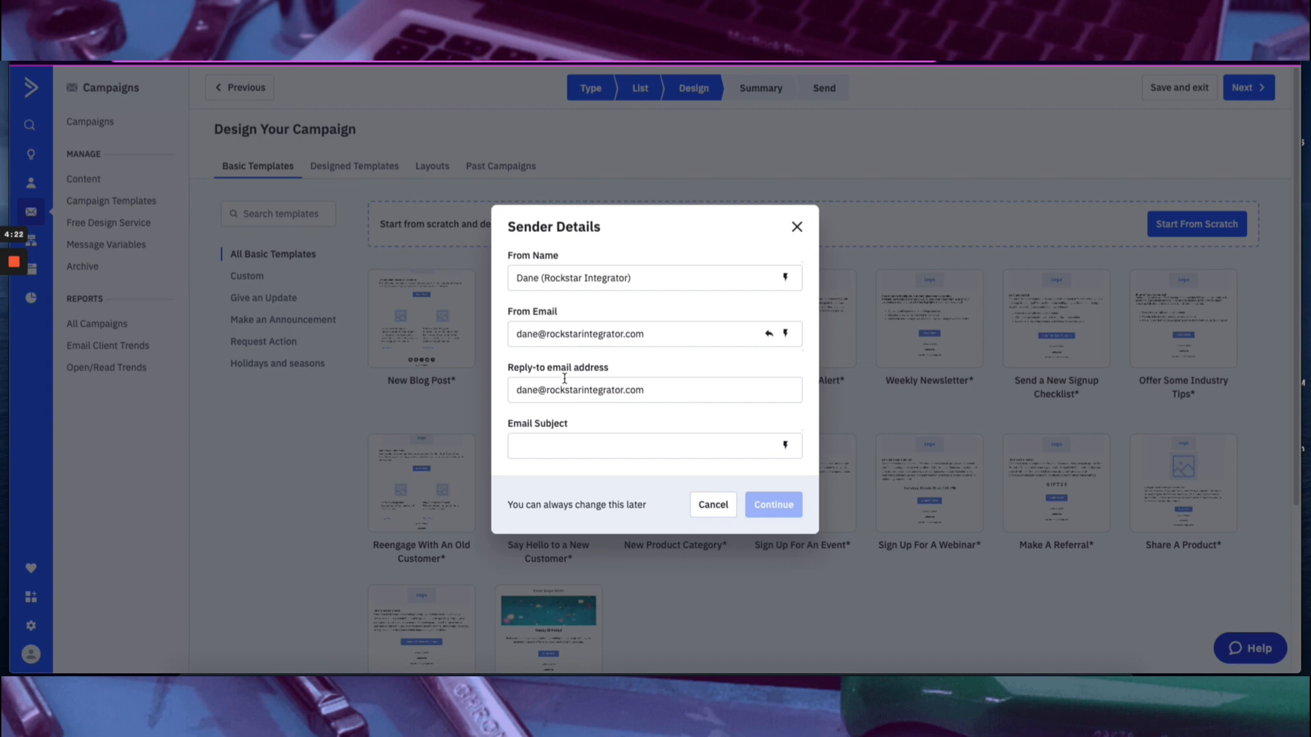
left_click(558, 437)
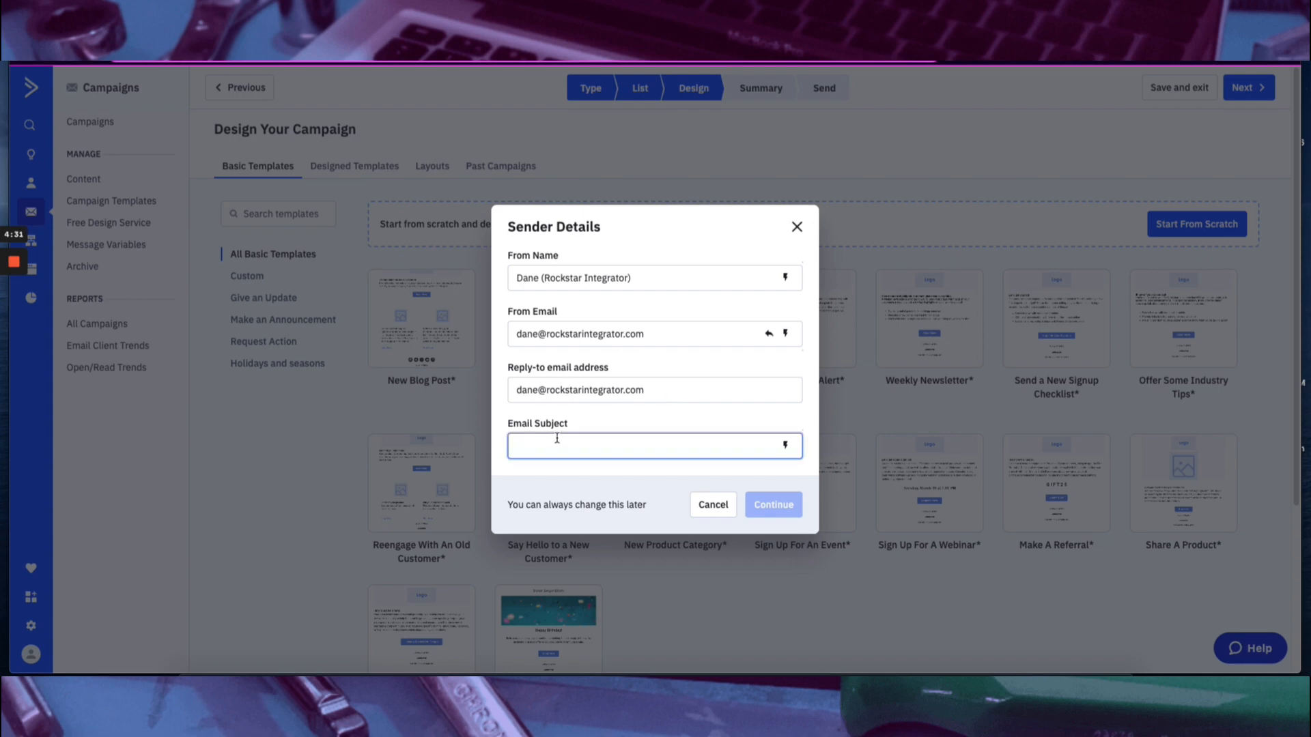
type("NA")
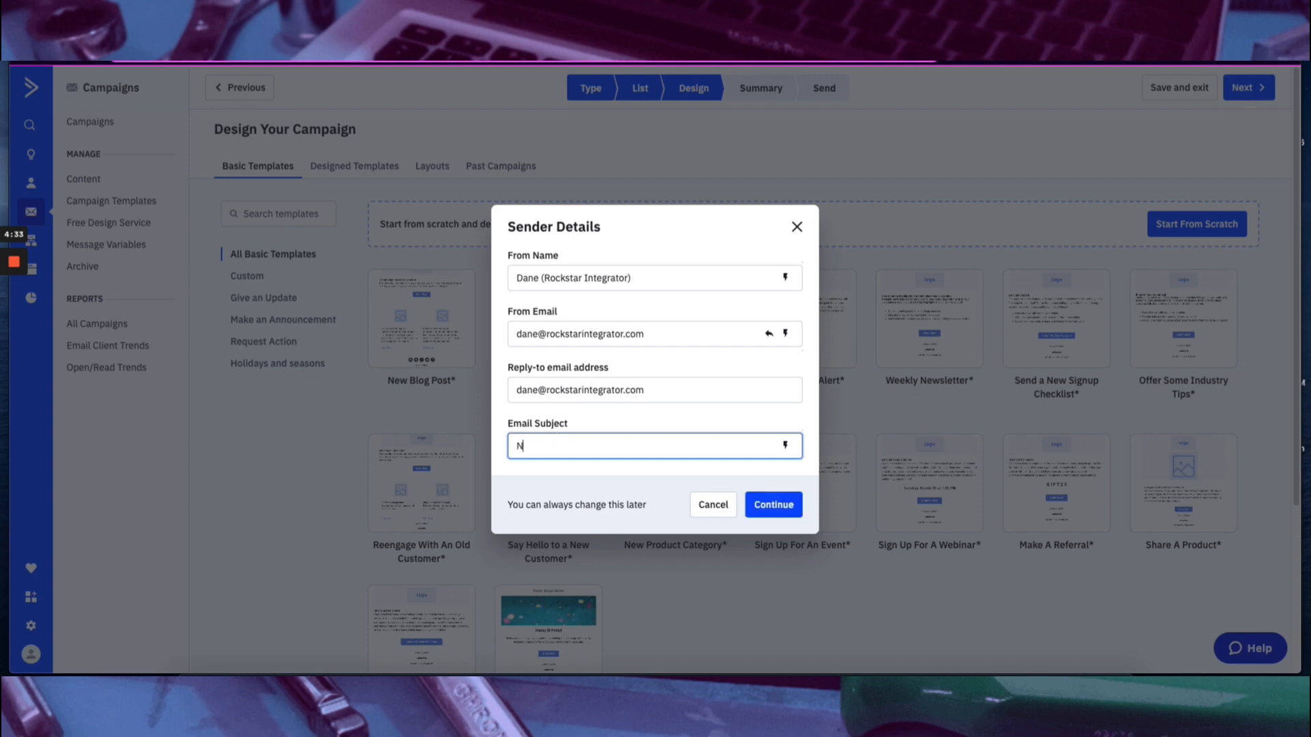
left_click(785, 506)
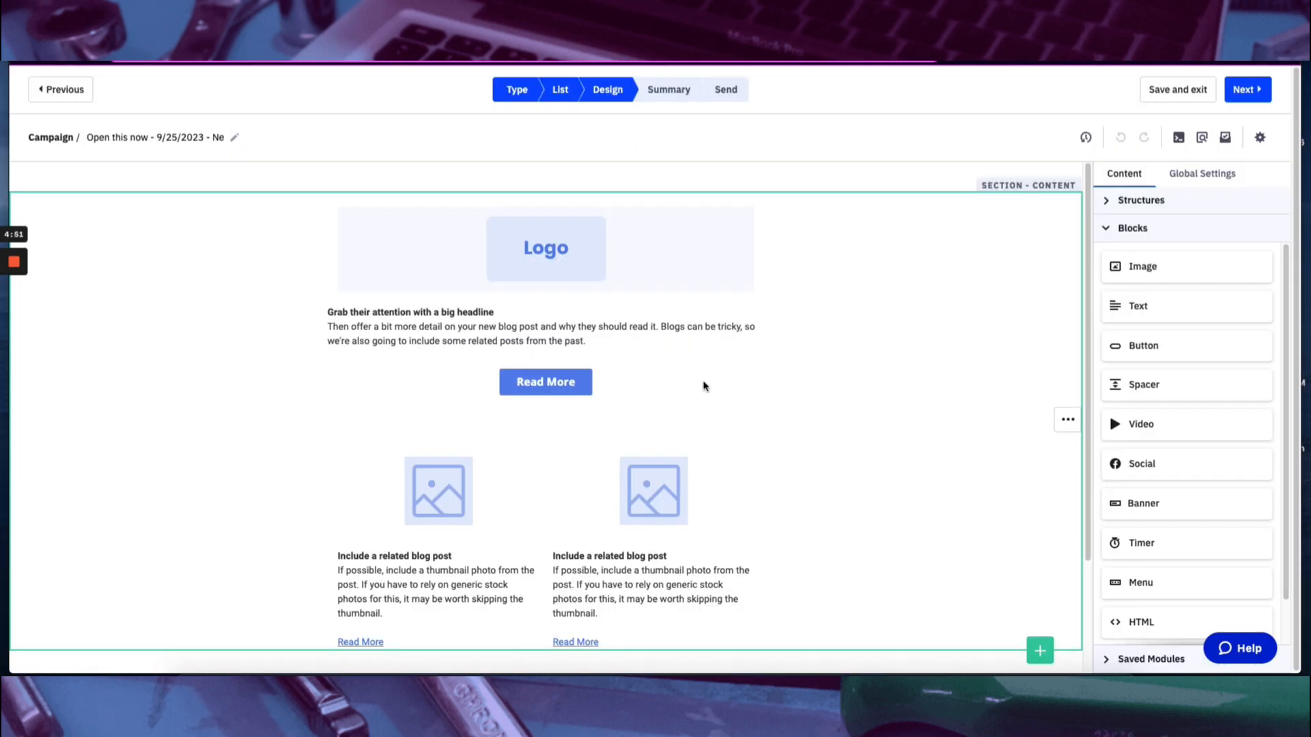
Look over the blog post template's layout and the structures and content blocks available for building the email.
scroll(584, 464, "down", 2)
scroll(468, 454, "up", 2)
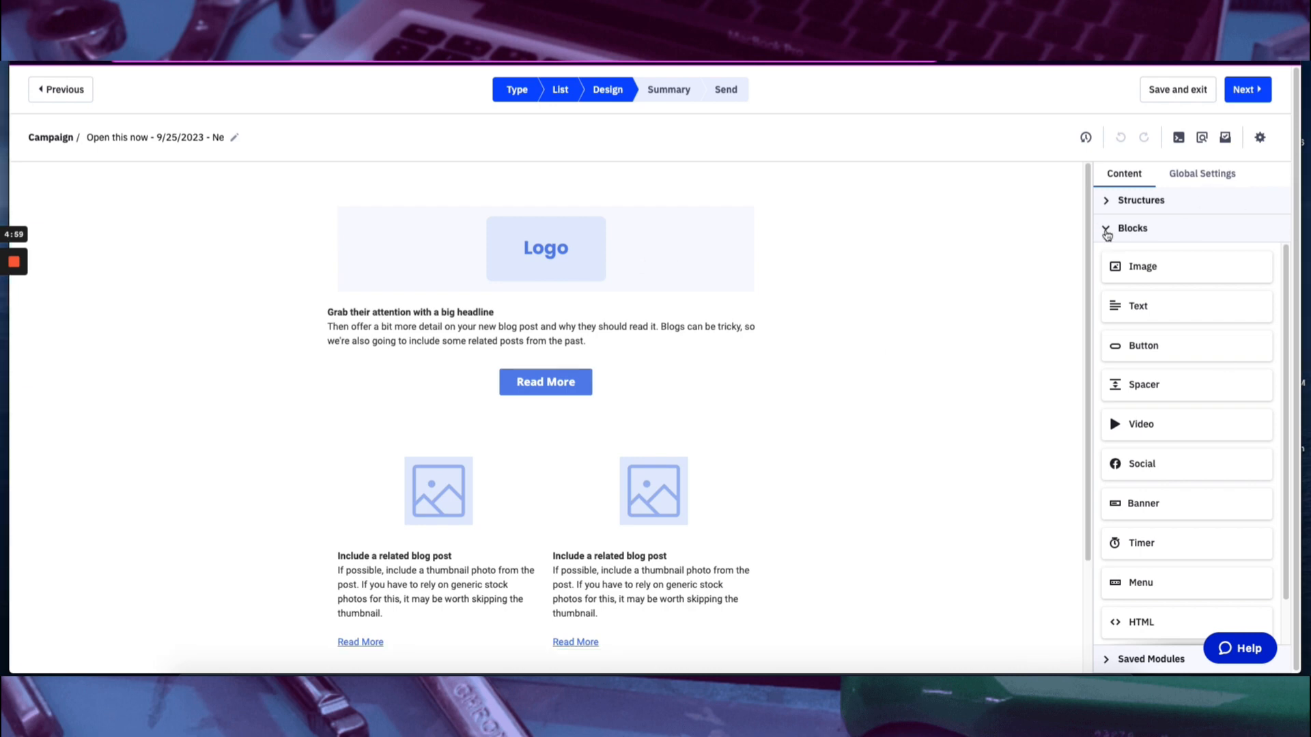
left_click(1106, 231)
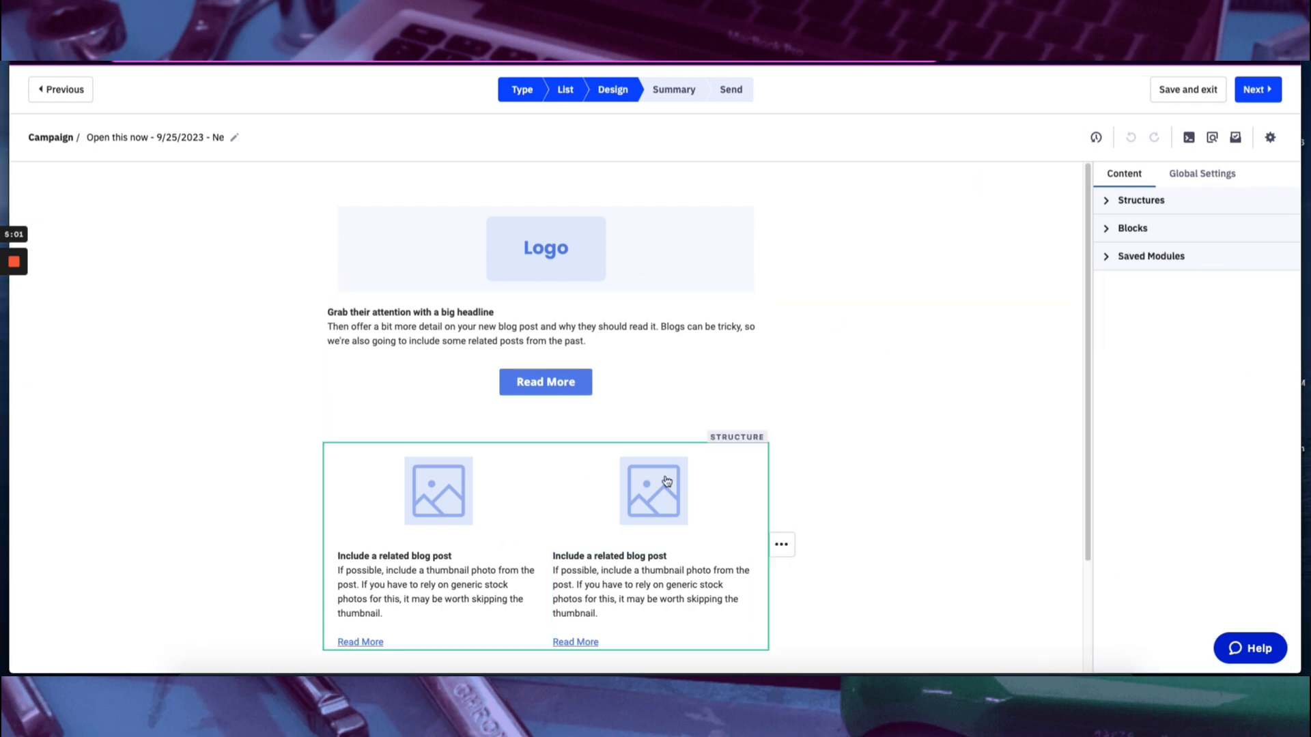
left_click(1107, 202)
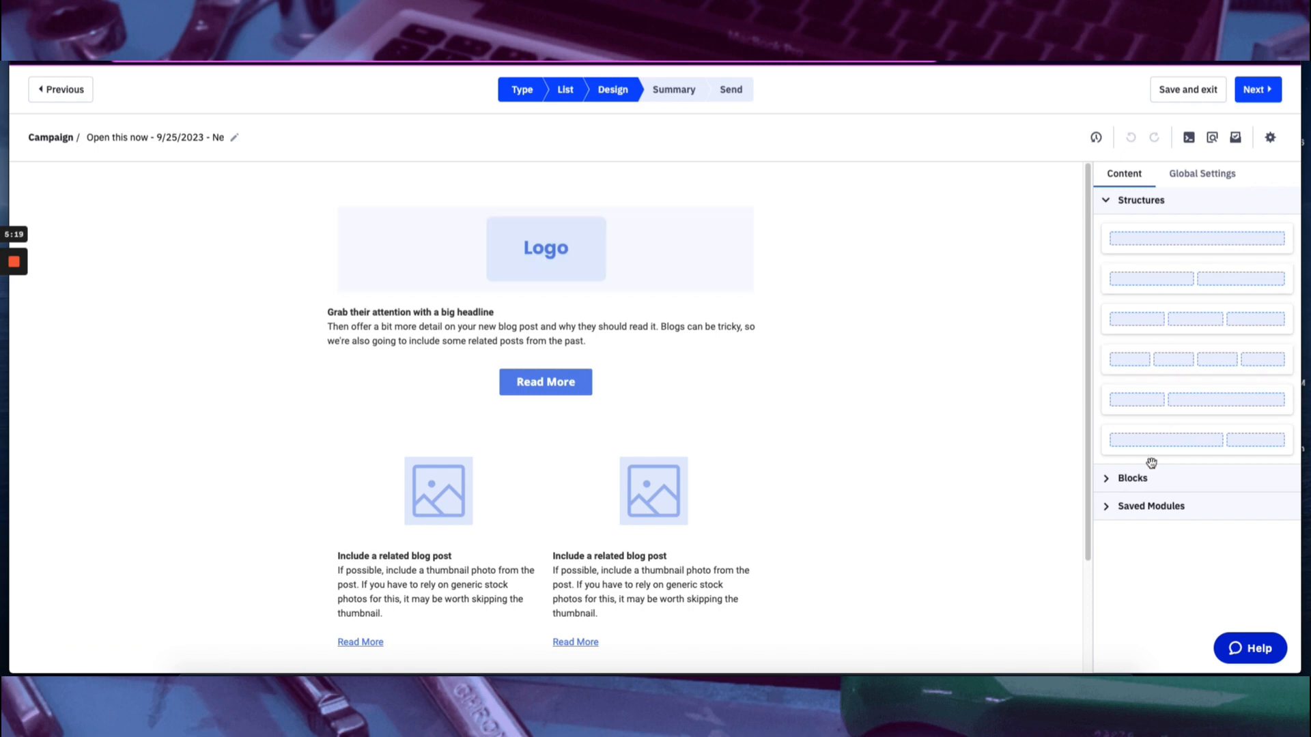
left_click(1114, 478)
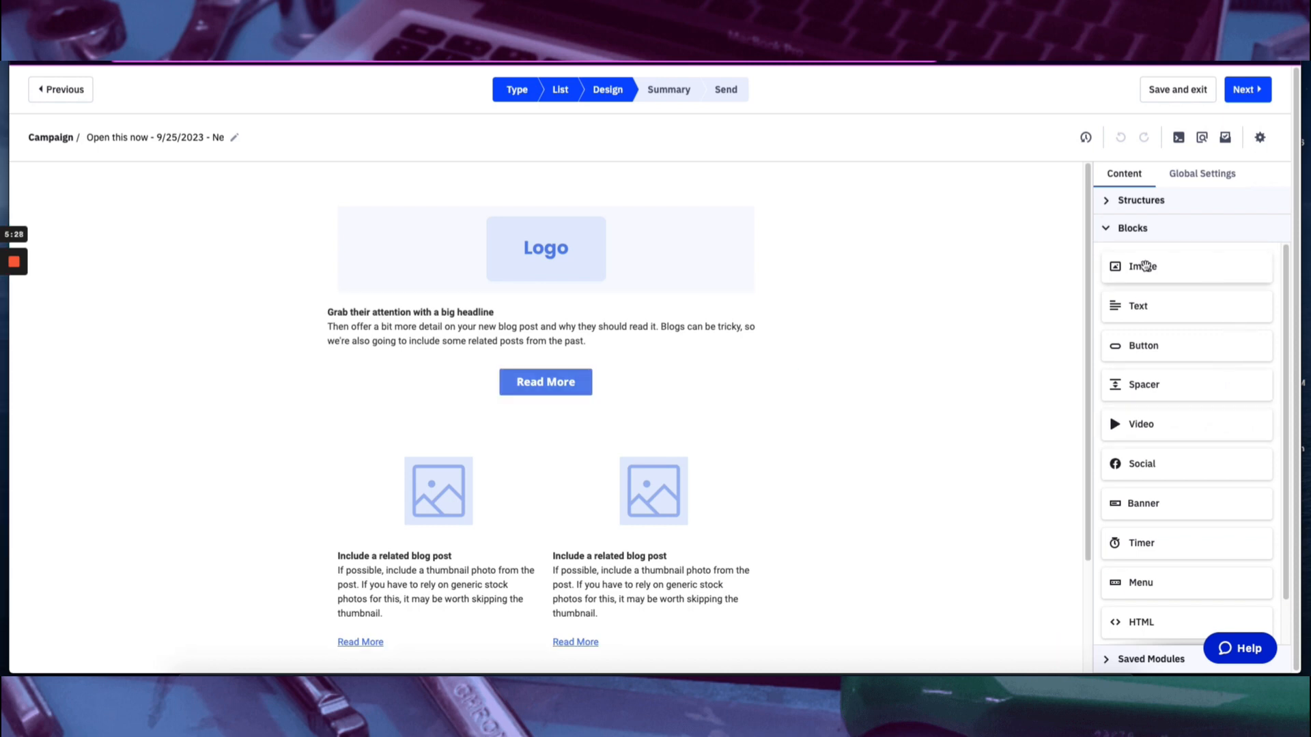
scroll(1188, 370, "down", 1)
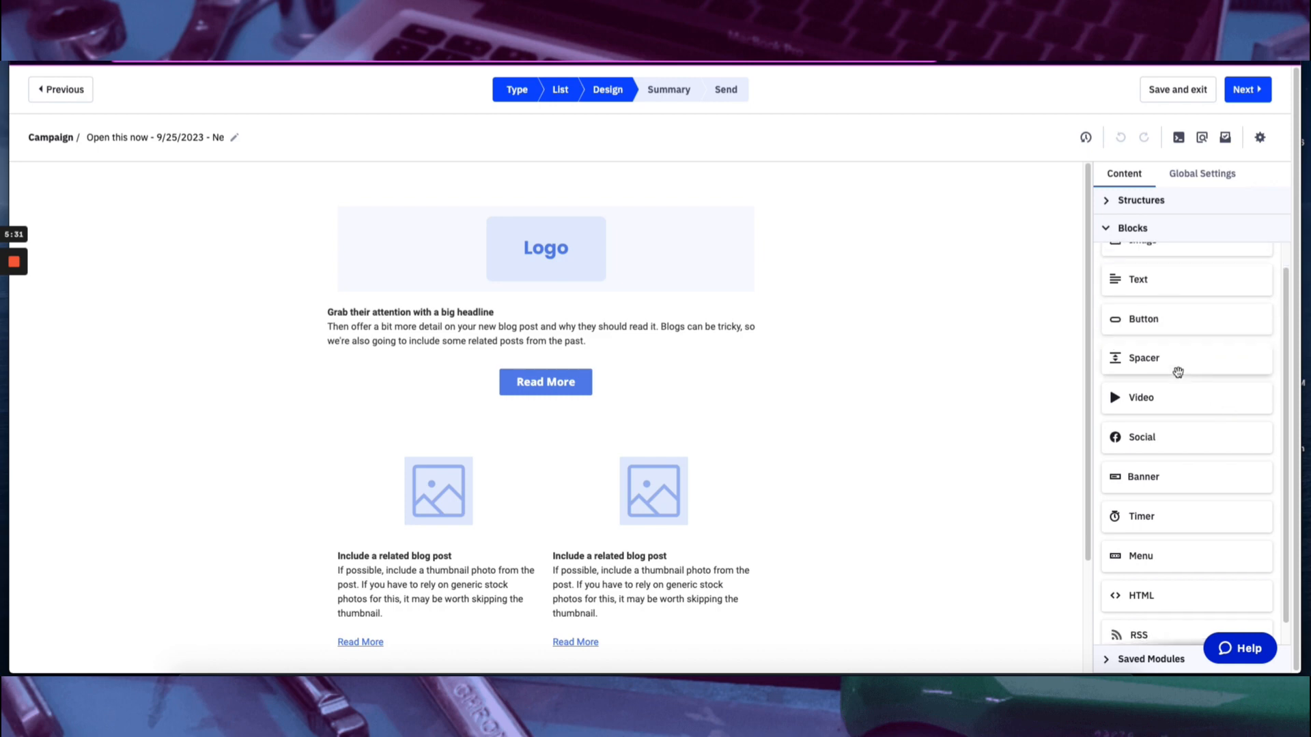
scroll(1183, 417, "down", 1)
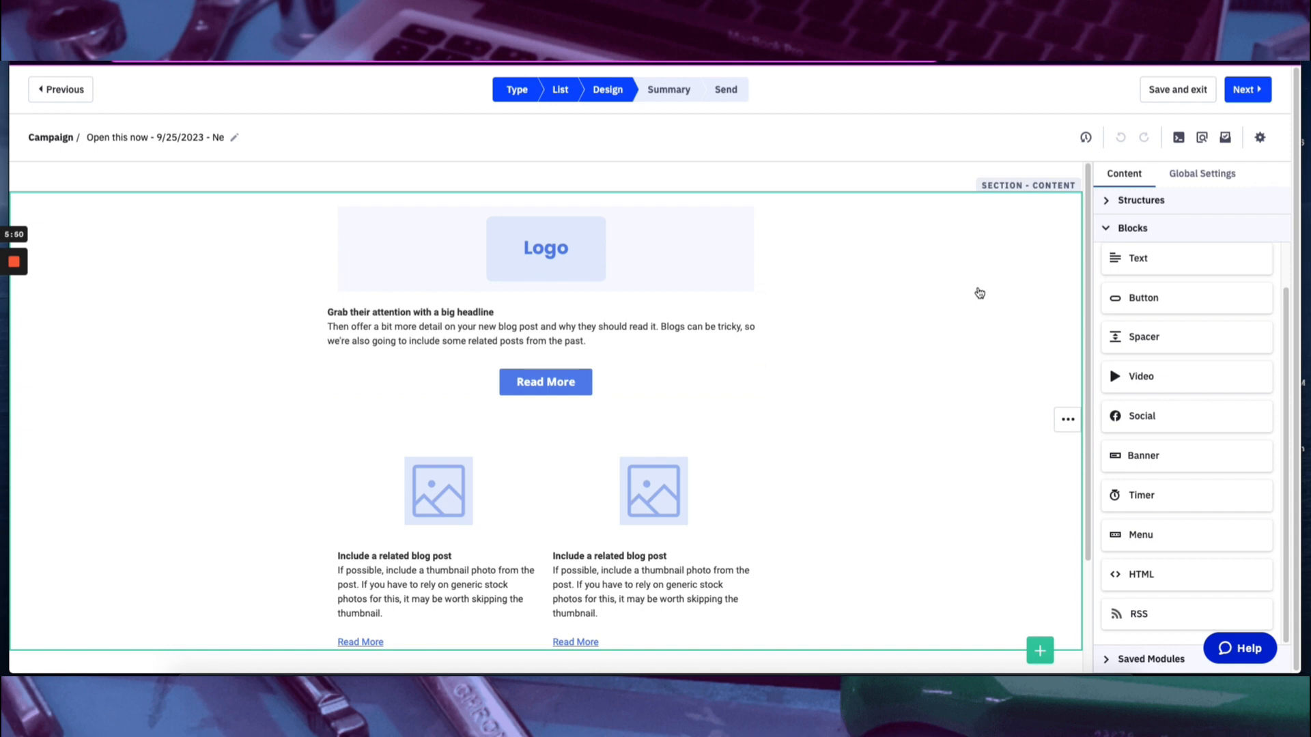
Replace the logo placeholder with the Rockstar Integrator banner image from the content library and adjust it to the full width.
left_click(607, 263)
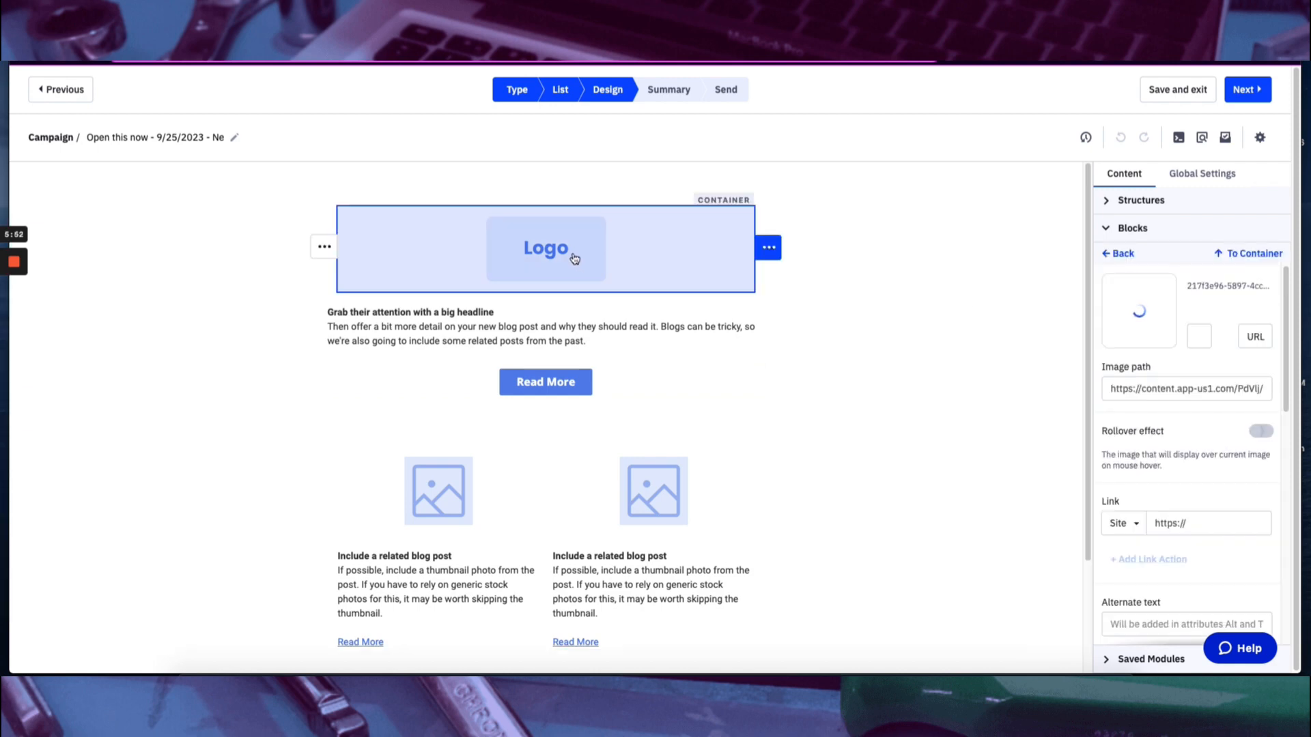
left_click(1198, 336)
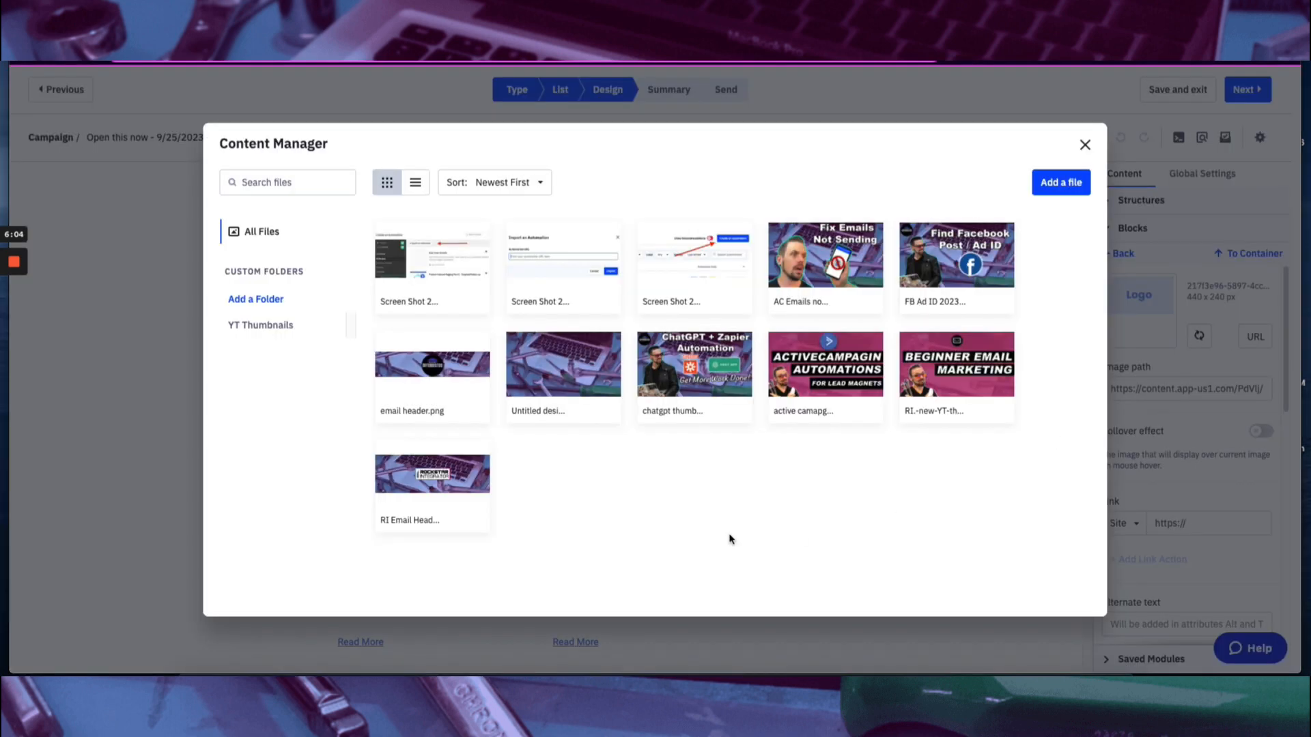
left_click(437, 375)
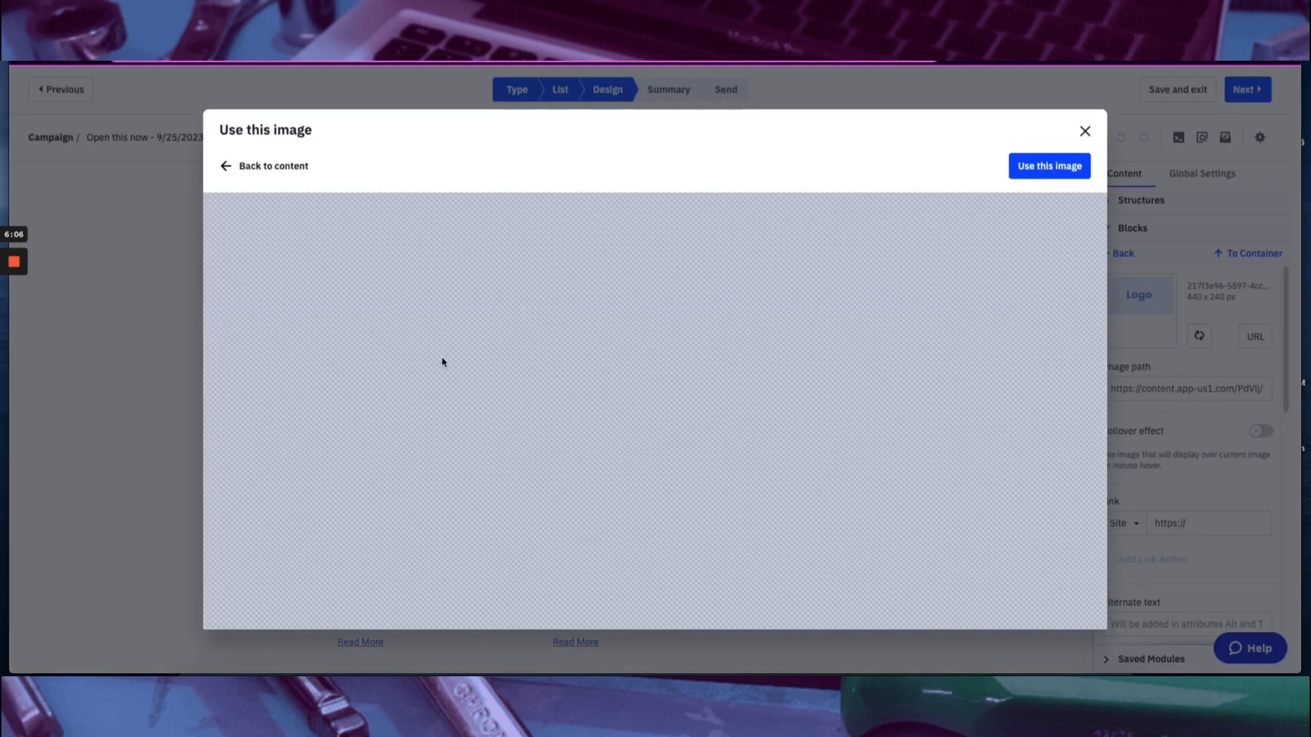
left_click(1049, 166)
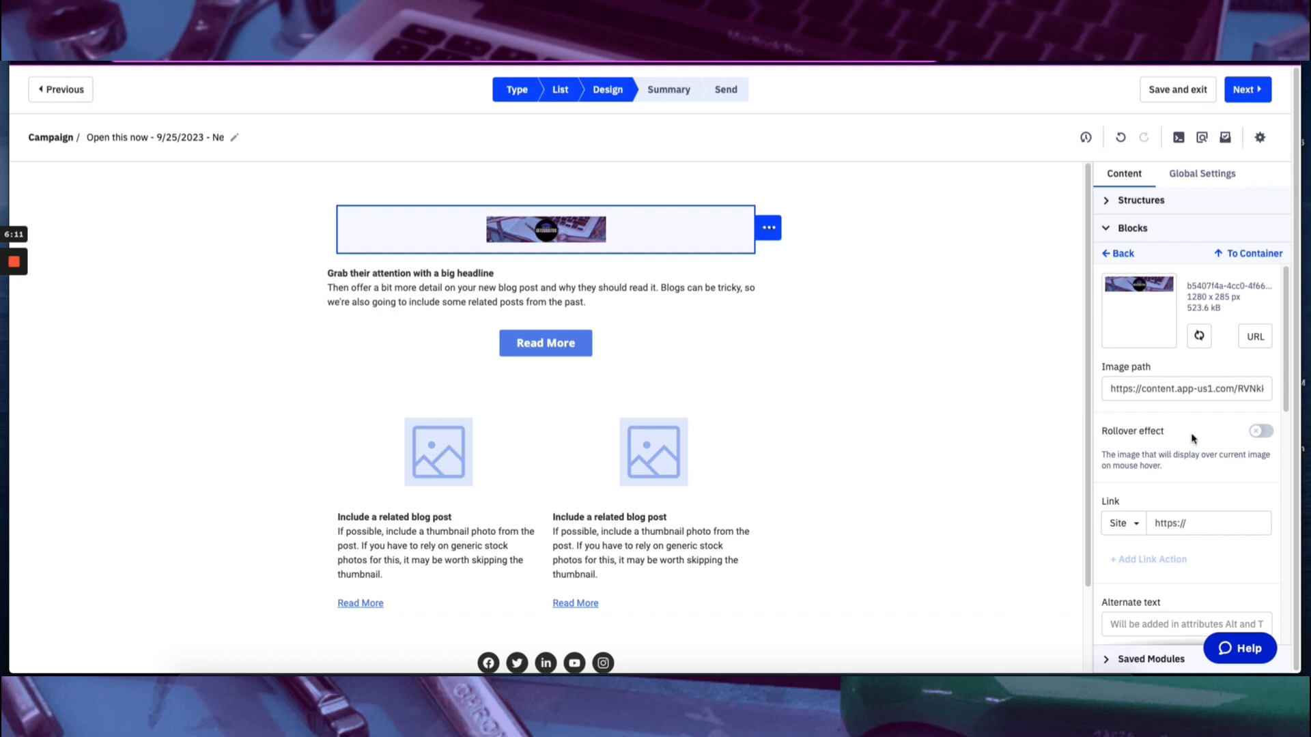
scroll(1191, 436, "down", 6)
left_click(1255, 360)
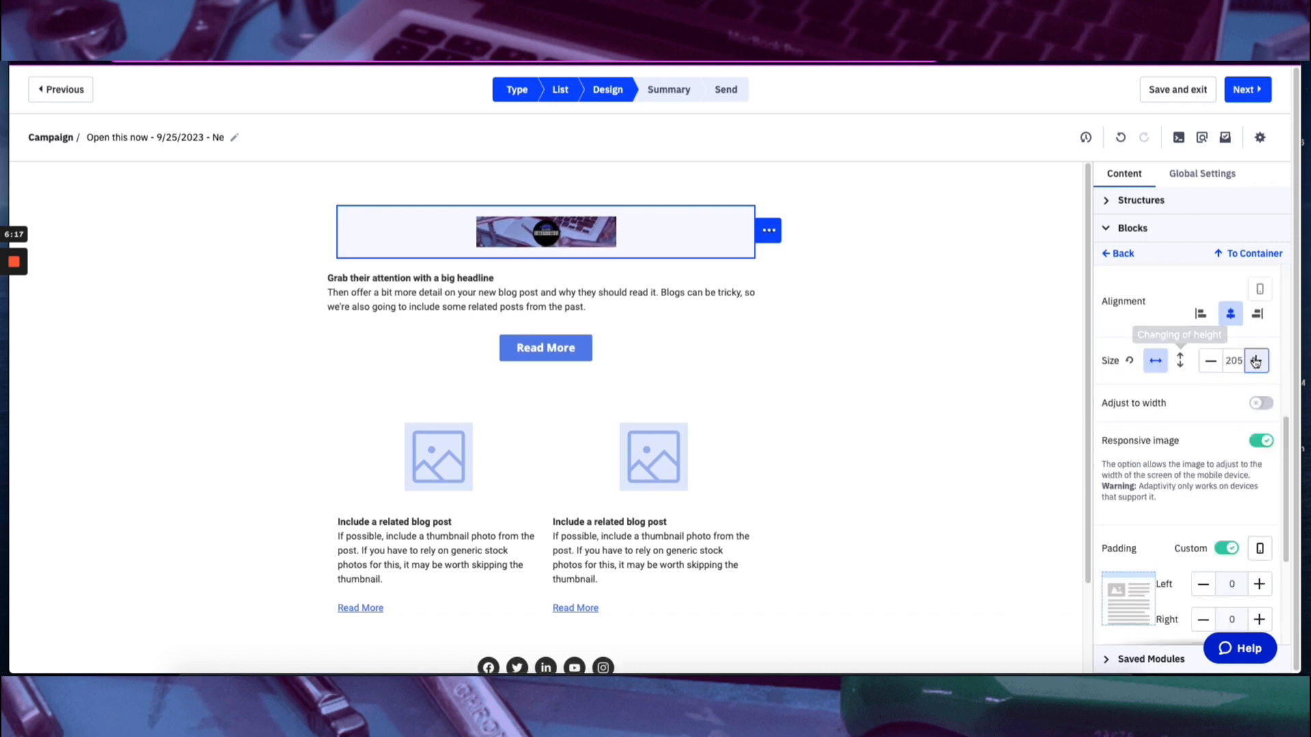
left_click(1260, 361)
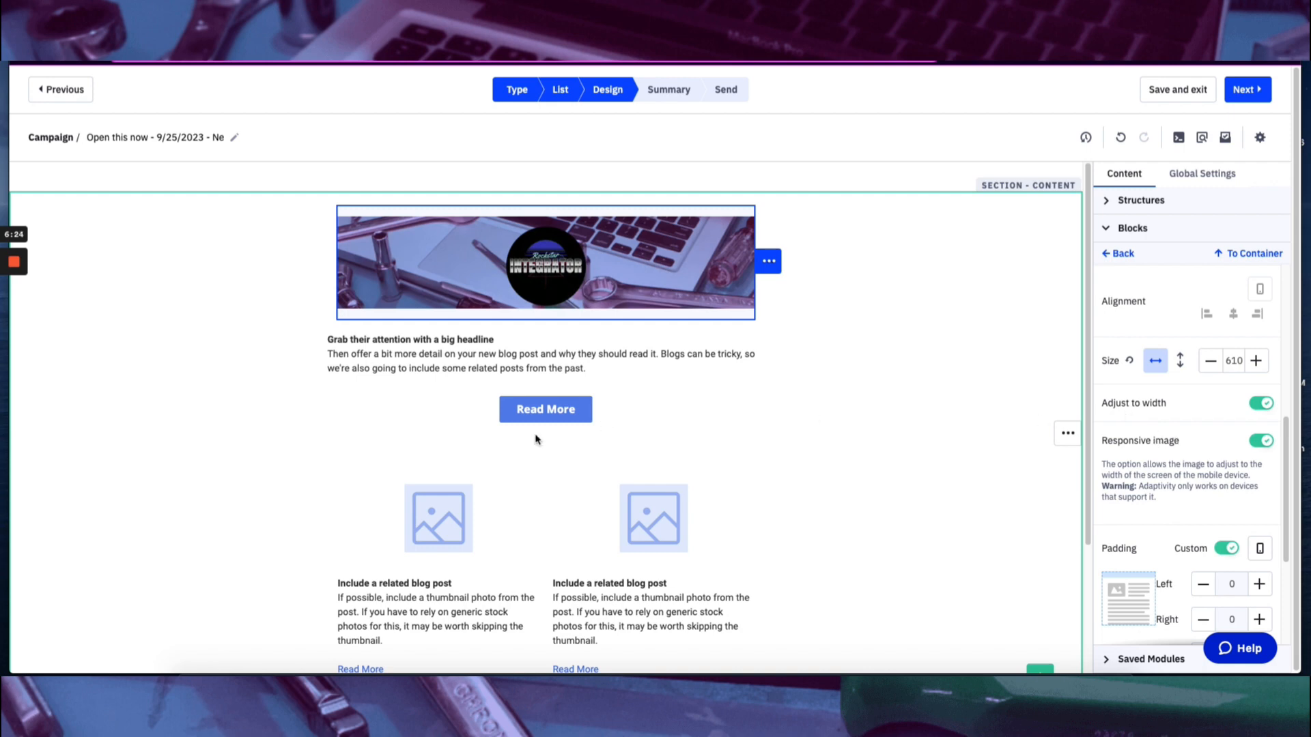
Set the color of the main Read More button below the headline text to #c27ba0.
left_click(540, 415)
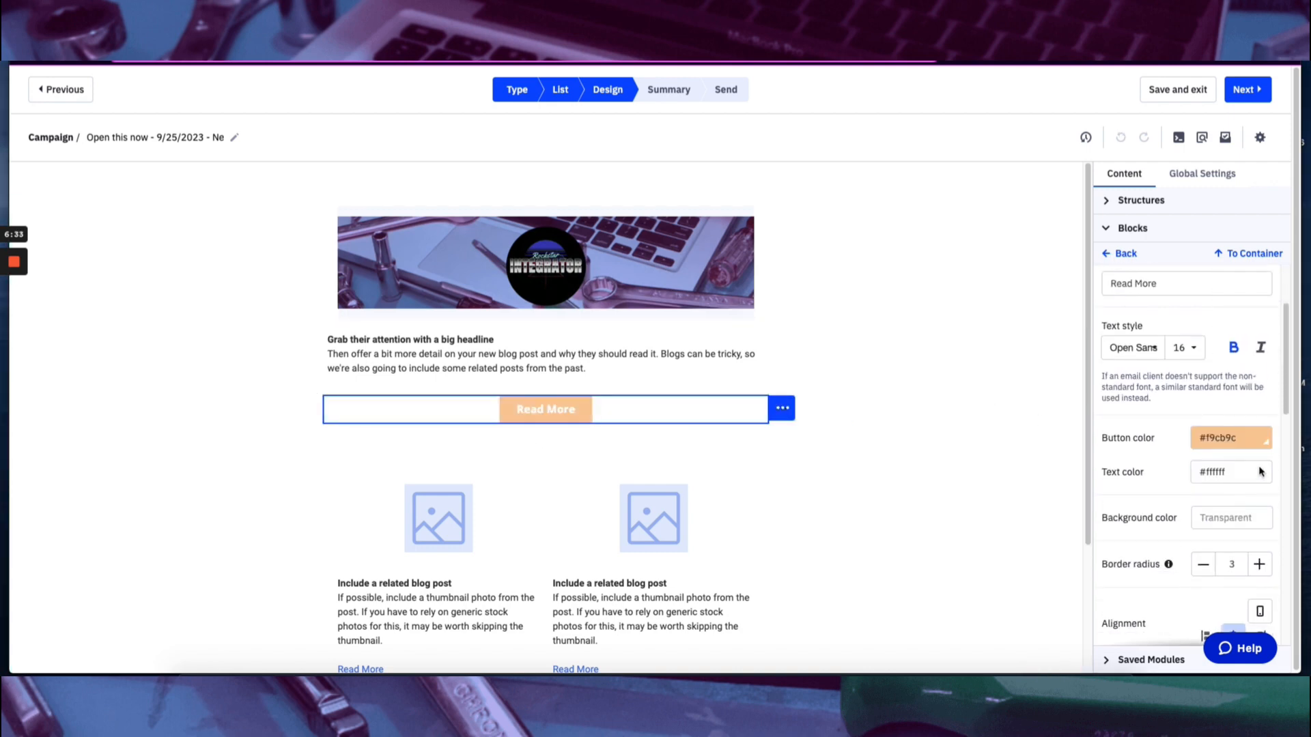
left_click(1262, 434)
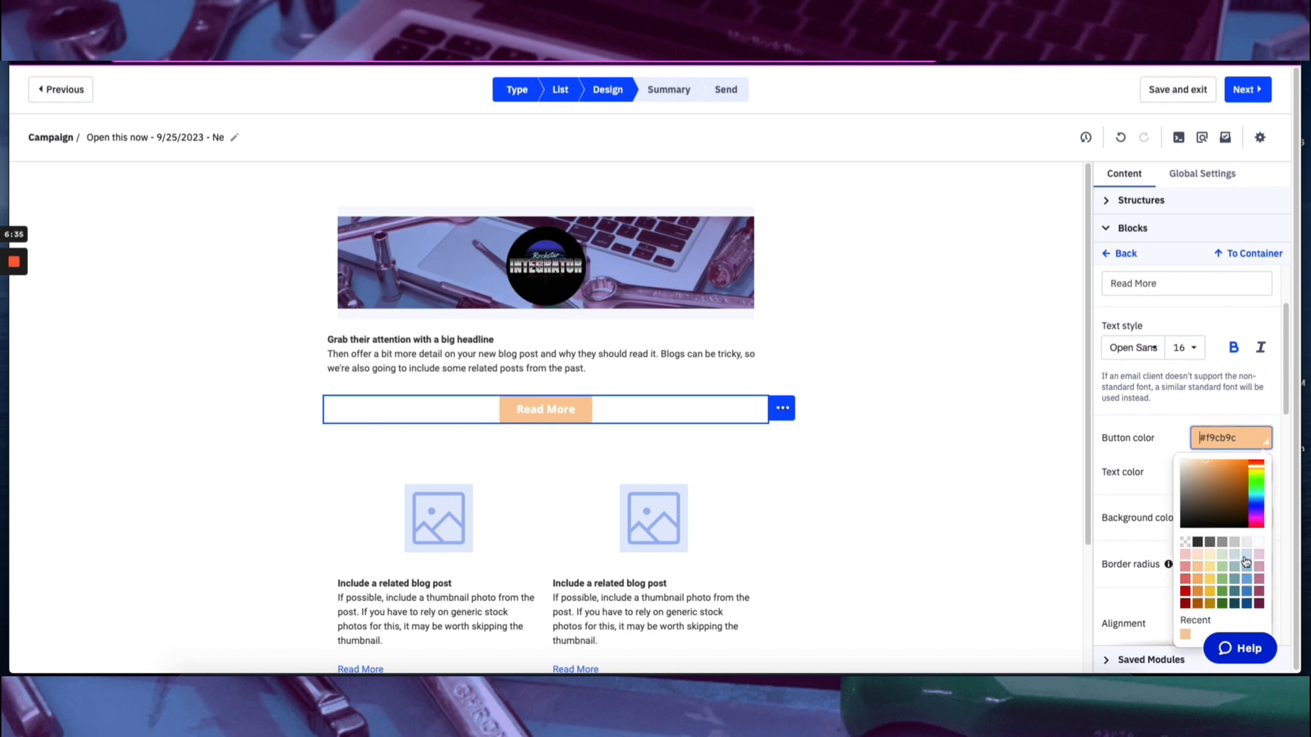
left_click(1259, 579)
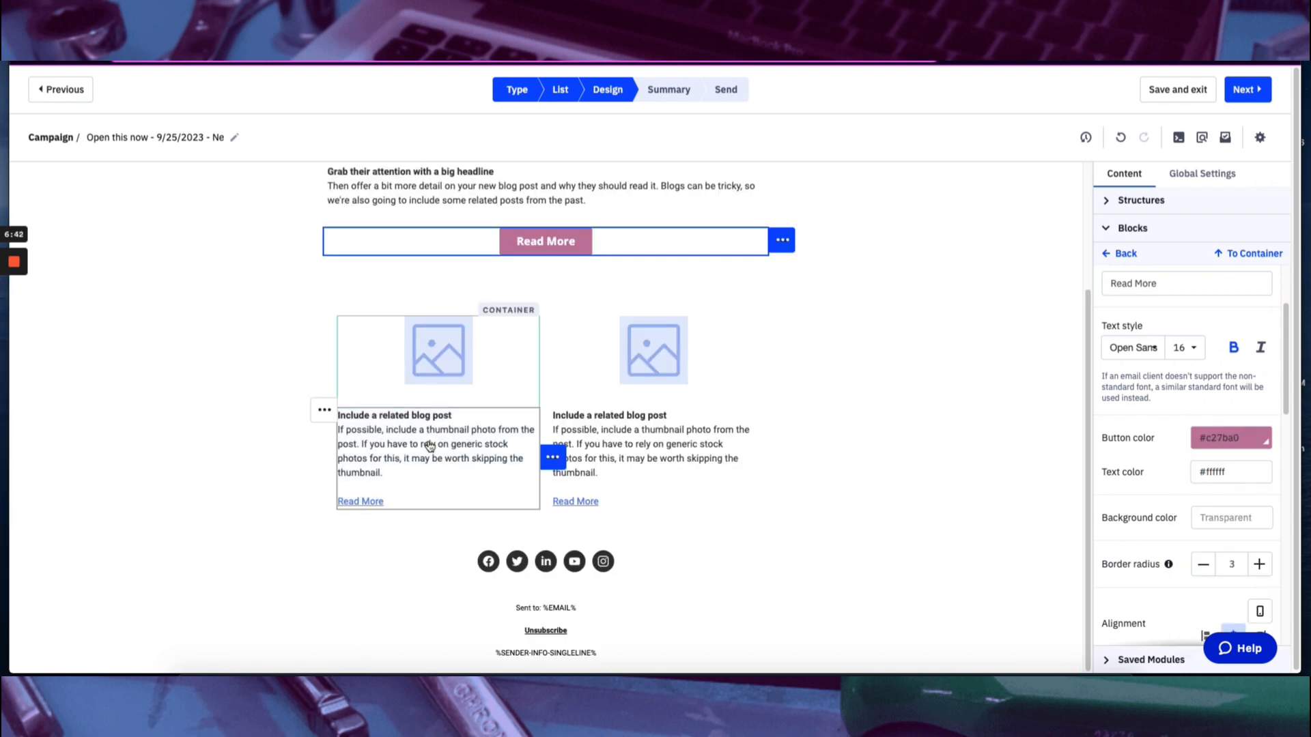
Select the text of the first related blog post block and examine its text settings.
left_click(424, 426)
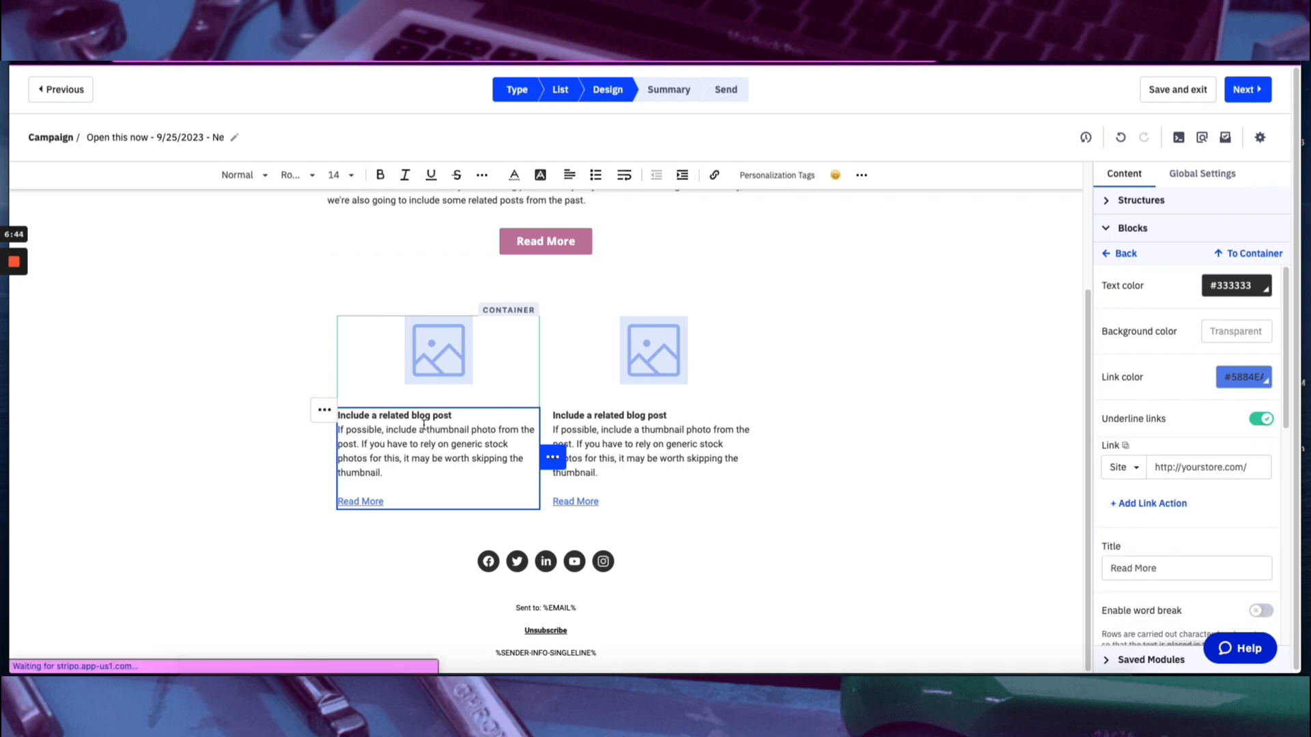
left_click_drag(404, 501, 344, 419)
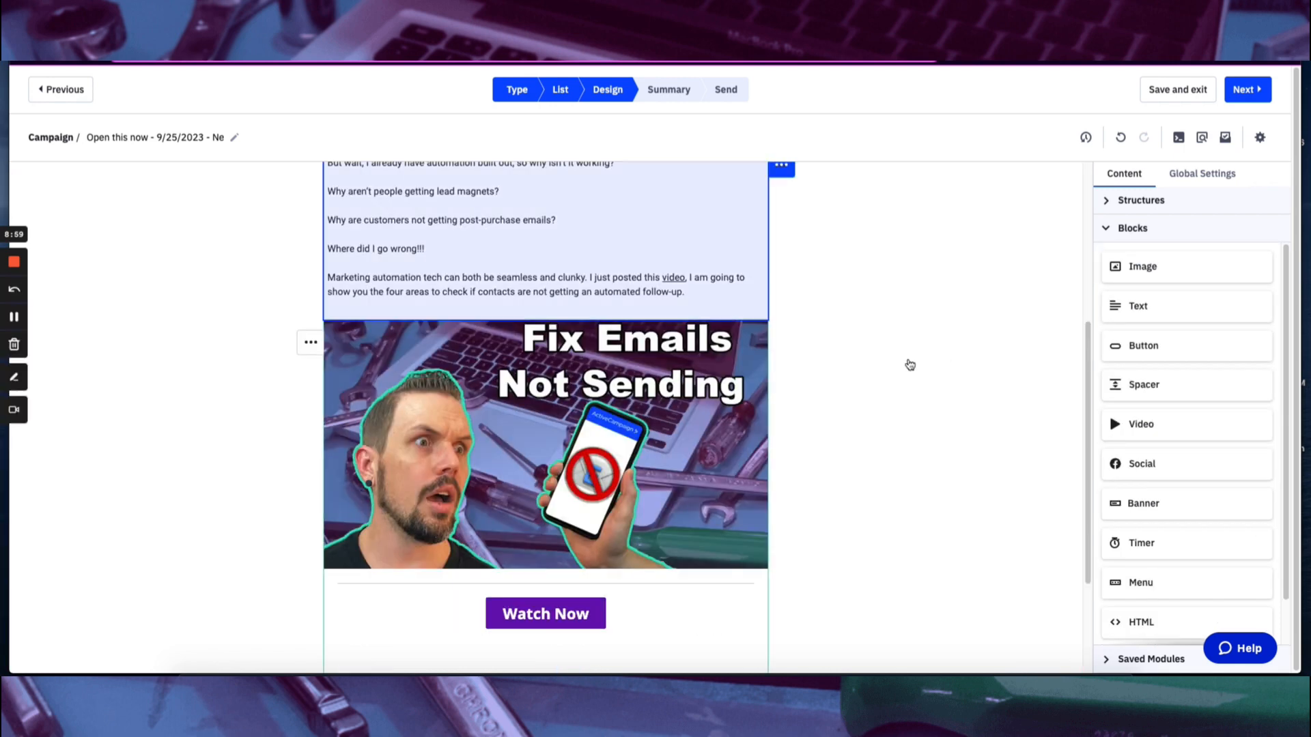
scroll(907, 364, "up", 5)
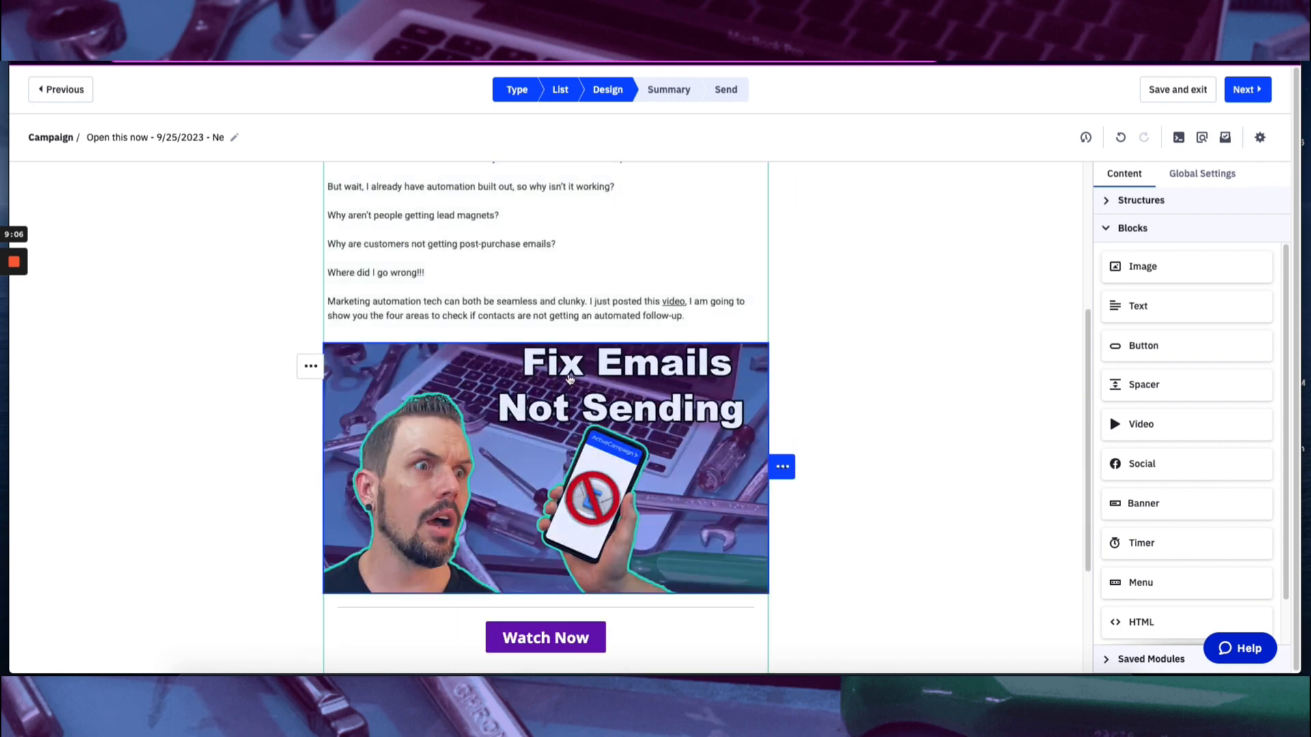
Review the email from its header banner and body text down to the video thumbnail, Watch Now button and footer.
scroll(688, 389, "up", 5)
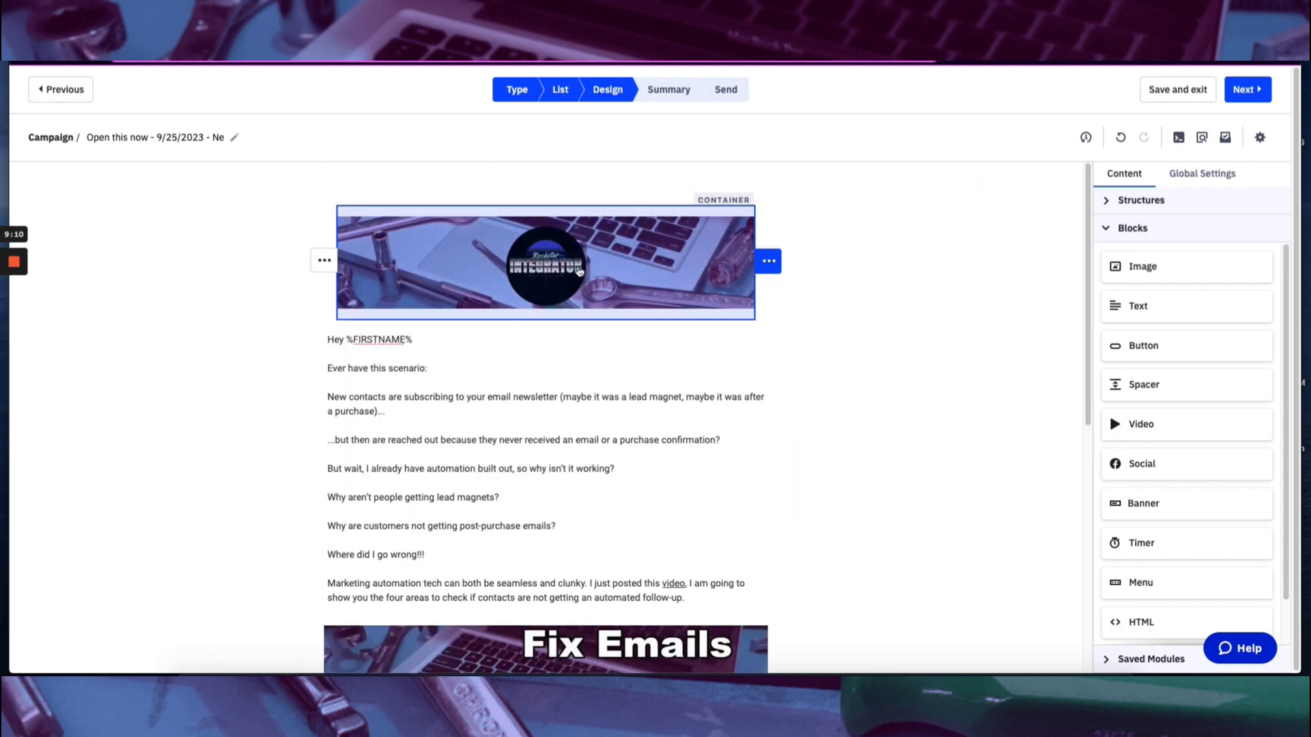
scroll(688, 389, "down", 5)
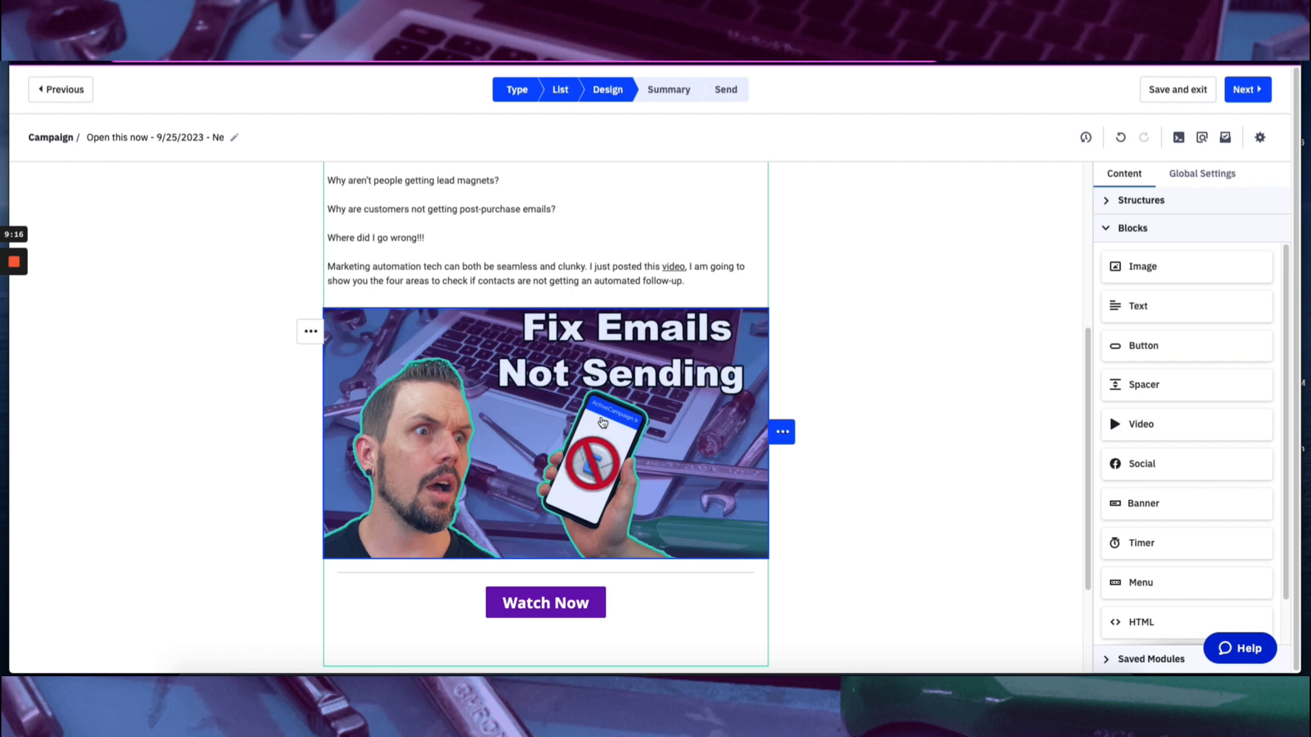
scroll(575, 453, "down", 2)
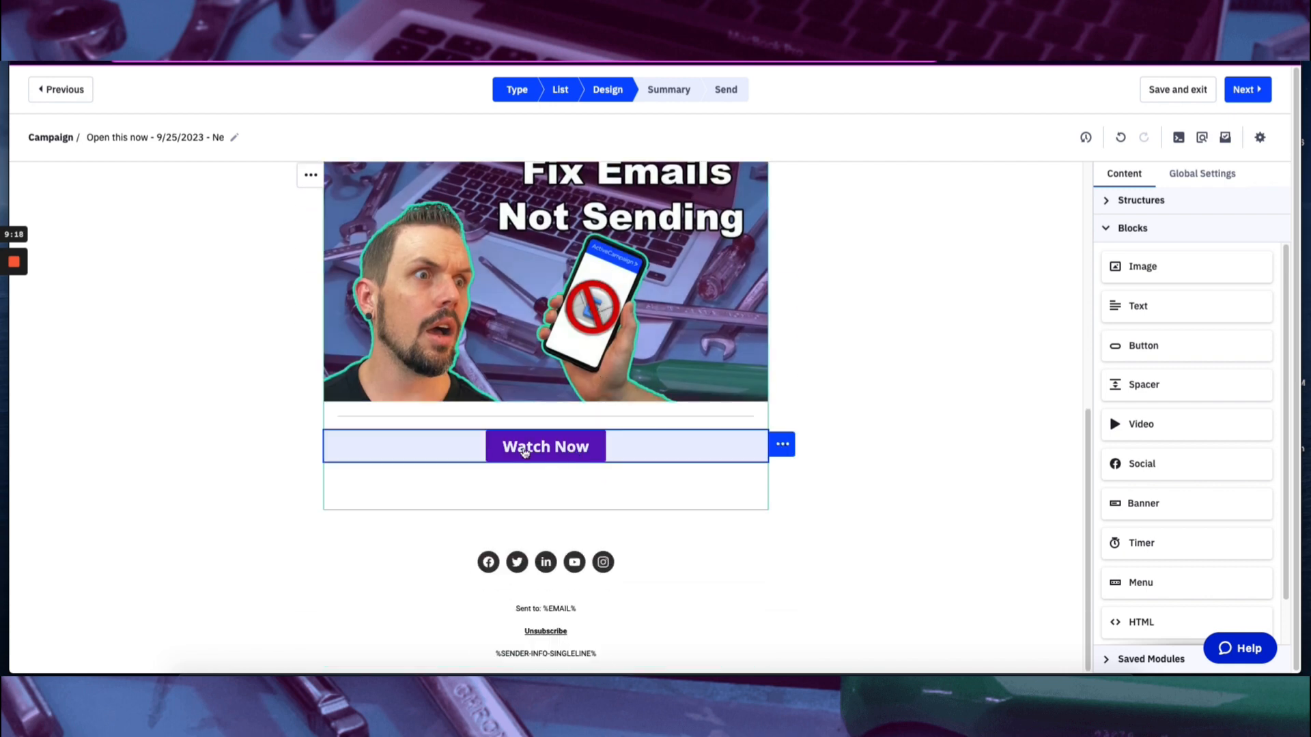
scroll(932, 332, "up", 4)
scroll(933, 331, "up", 2)
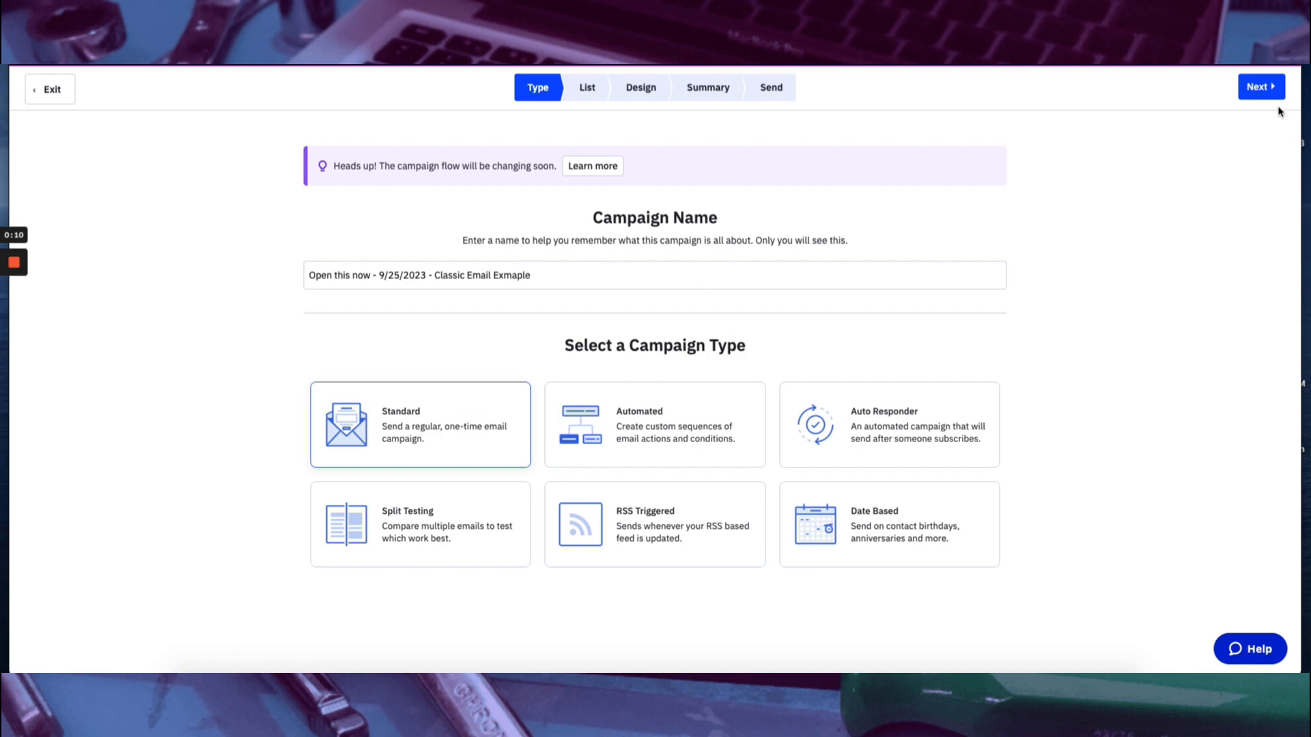
Set the Master Contact List as the Standard classic email campaign's recipients and choose the Classic Designer template type.
left_click(1263, 87)
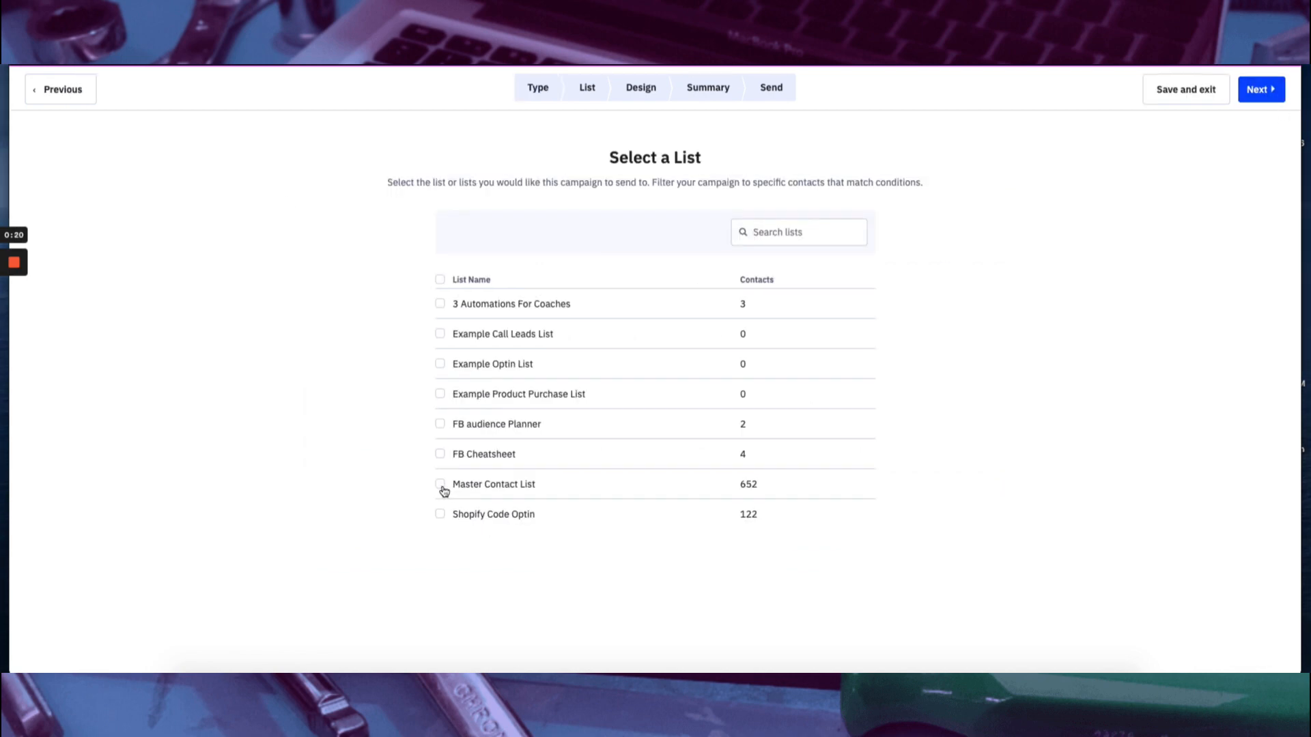
left_click(440, 484)
left_click(1269, 96)
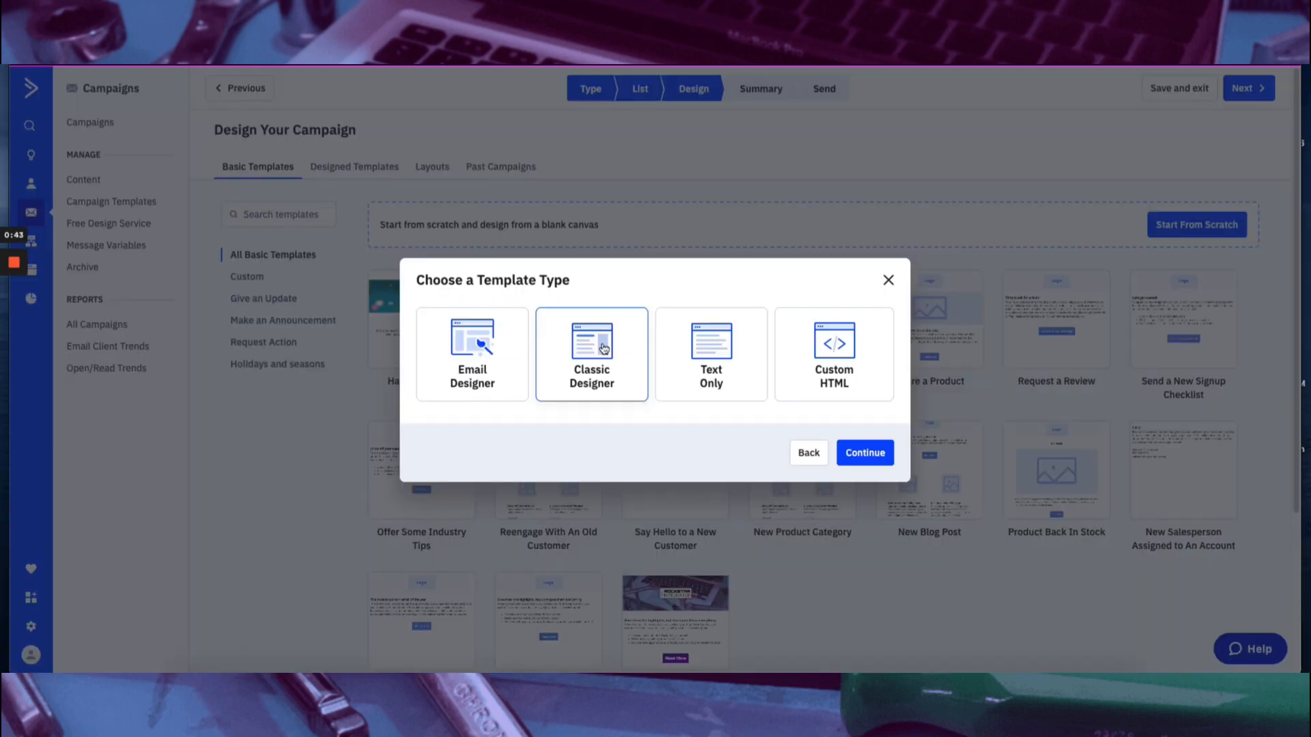
left_click(859, 454)
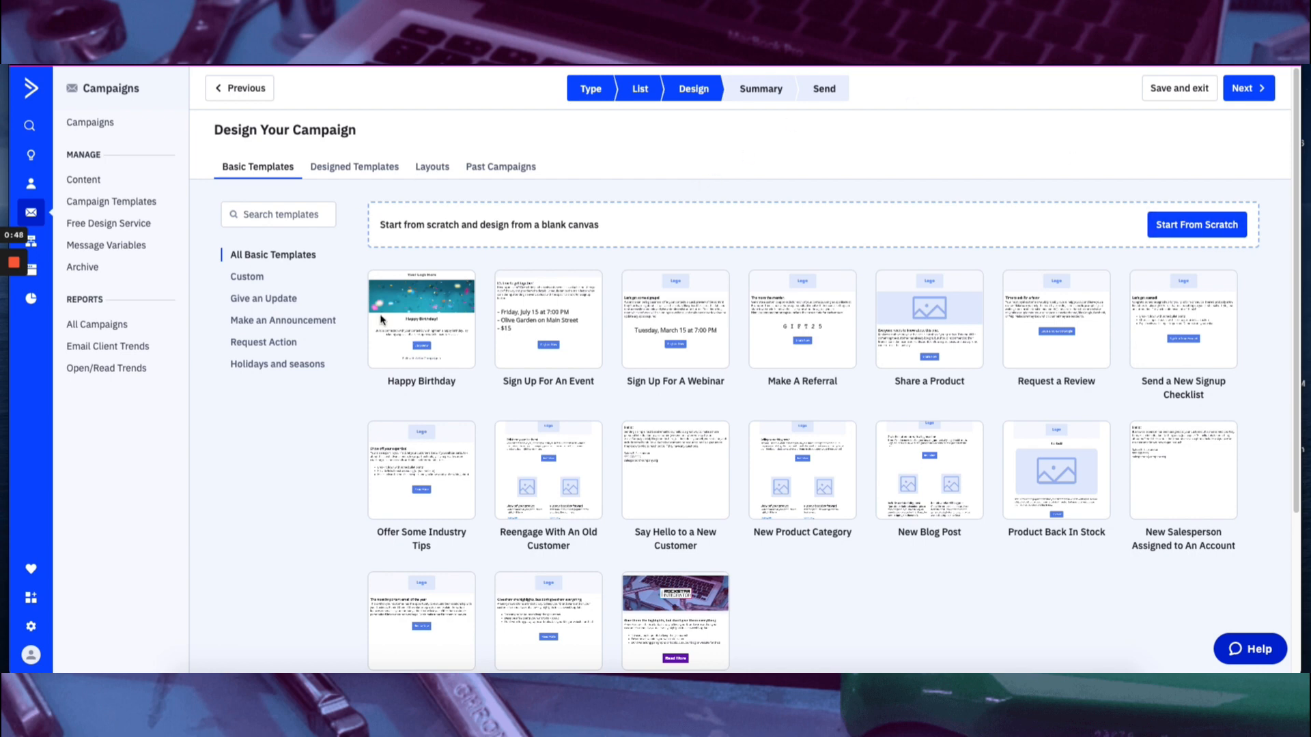
Start the campaign design from the RI Newsletter Template and enter NA as the email subject in the sender details.
scroll(883, 478, "down", 3)
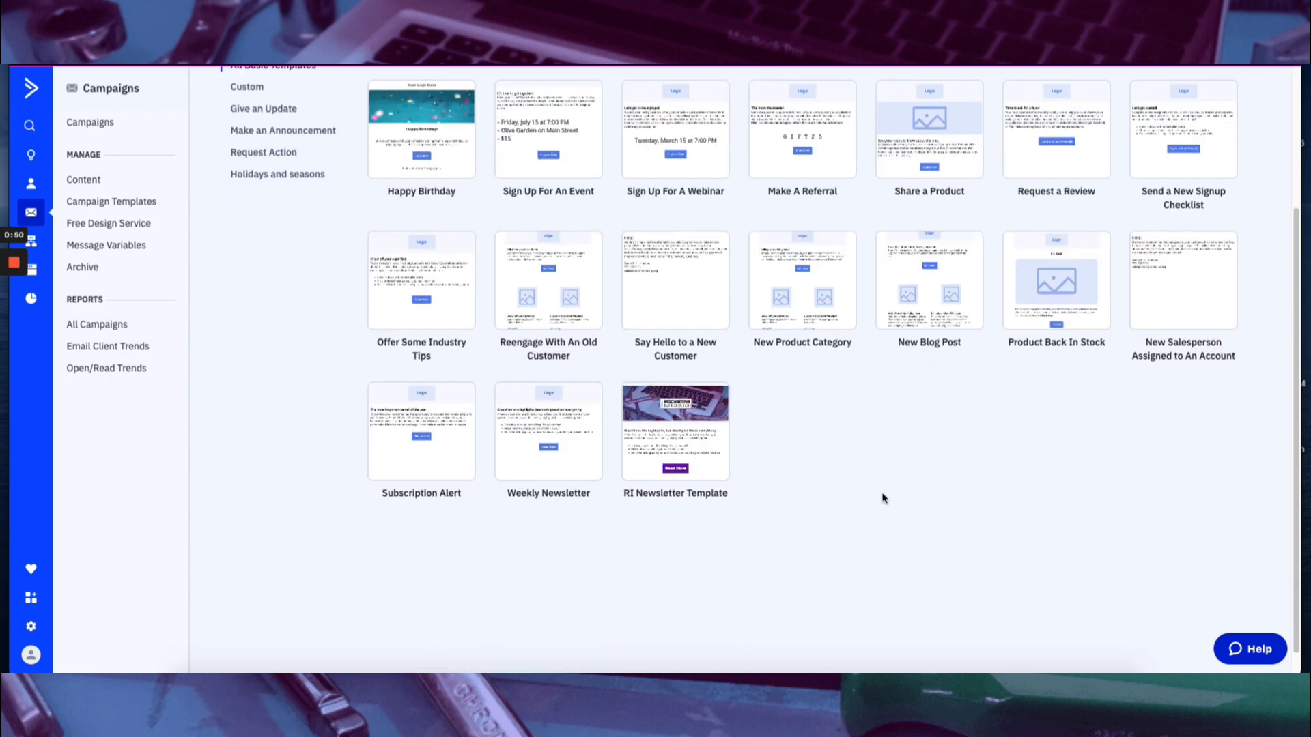
scroll(880, 498, "up", 1)
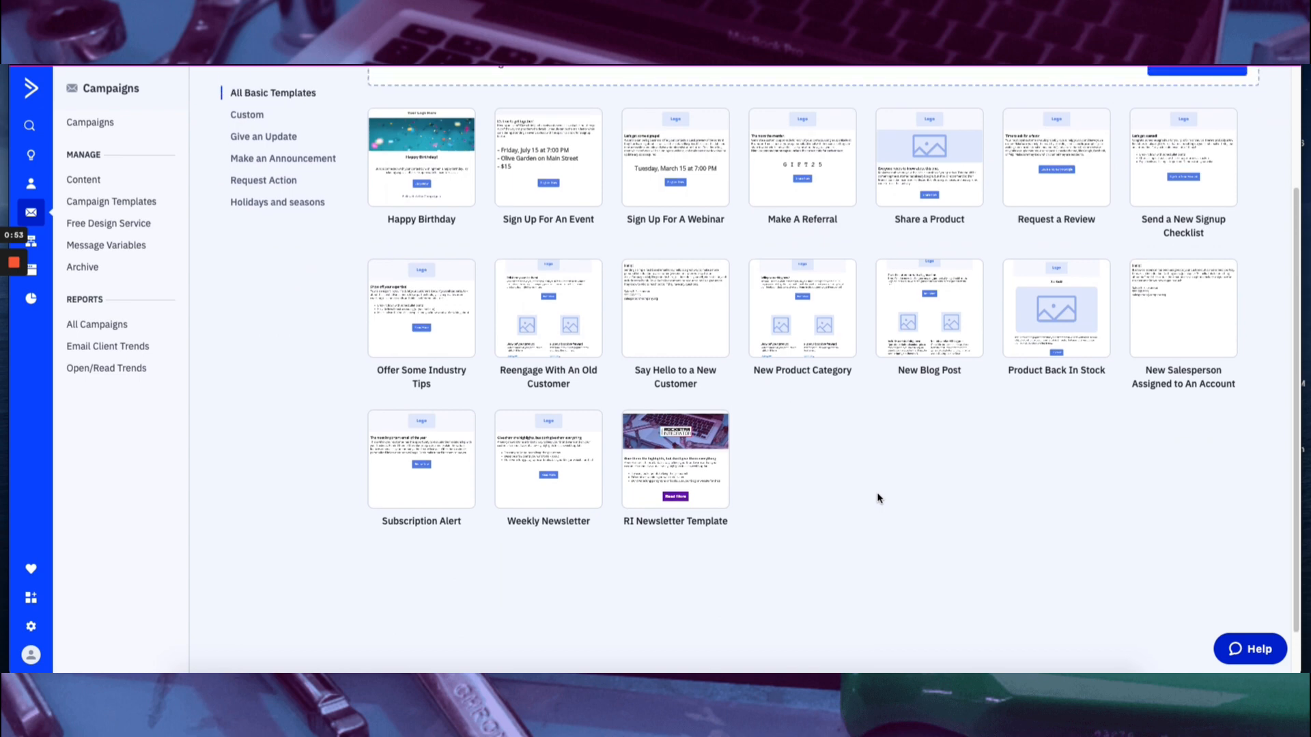
mouse_move(654, 462)
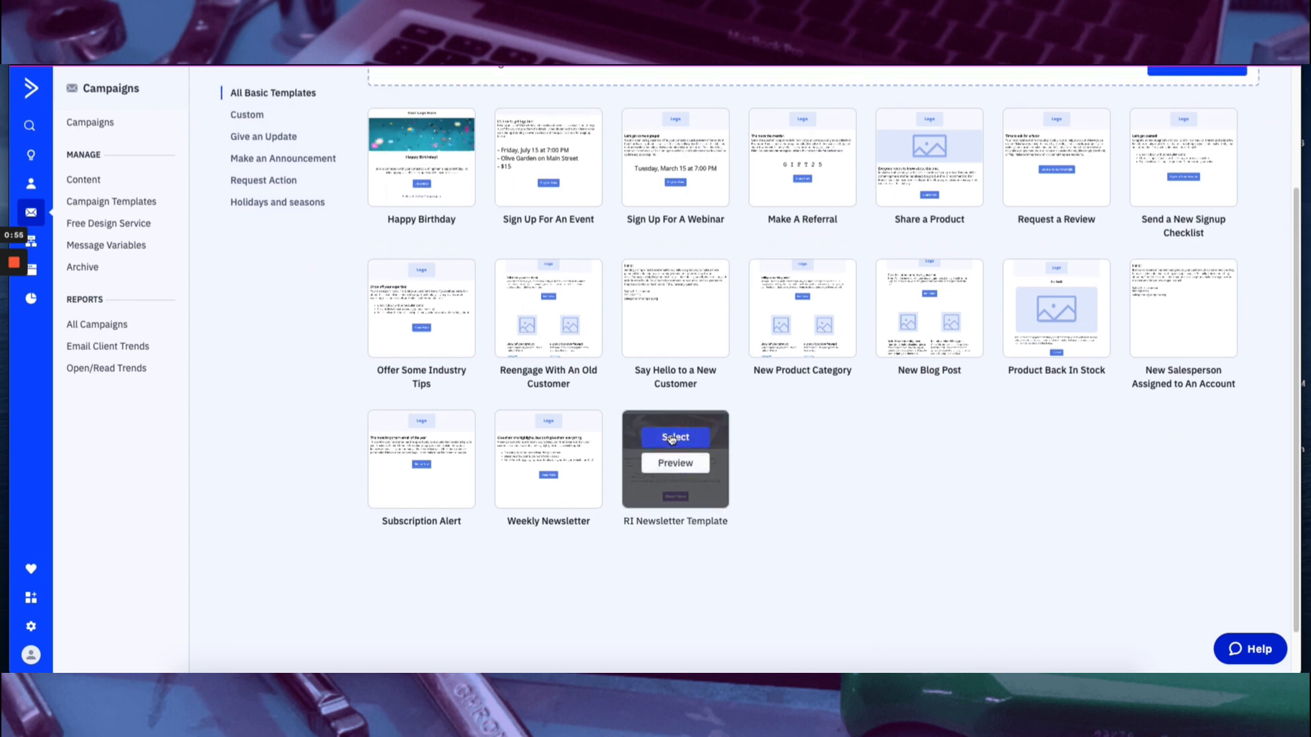
left_click(672, 437)
left_click(589, 449)
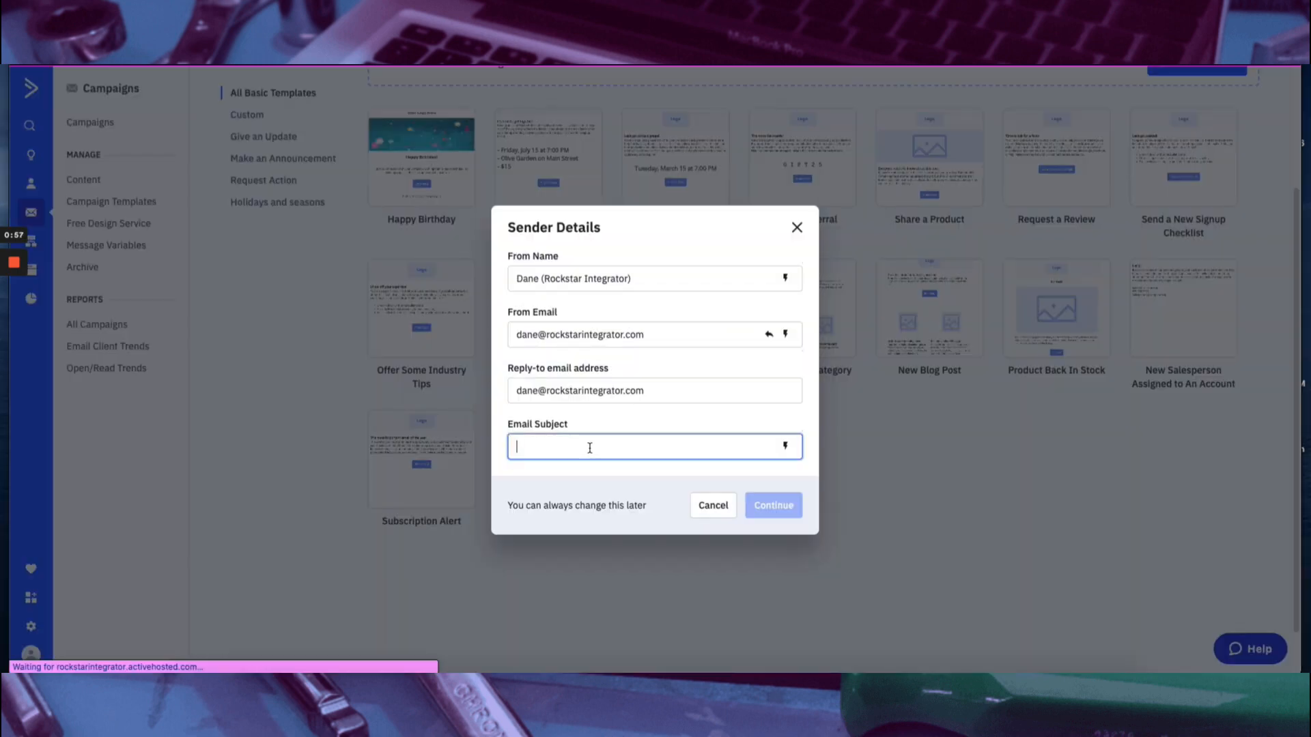
type("NA")
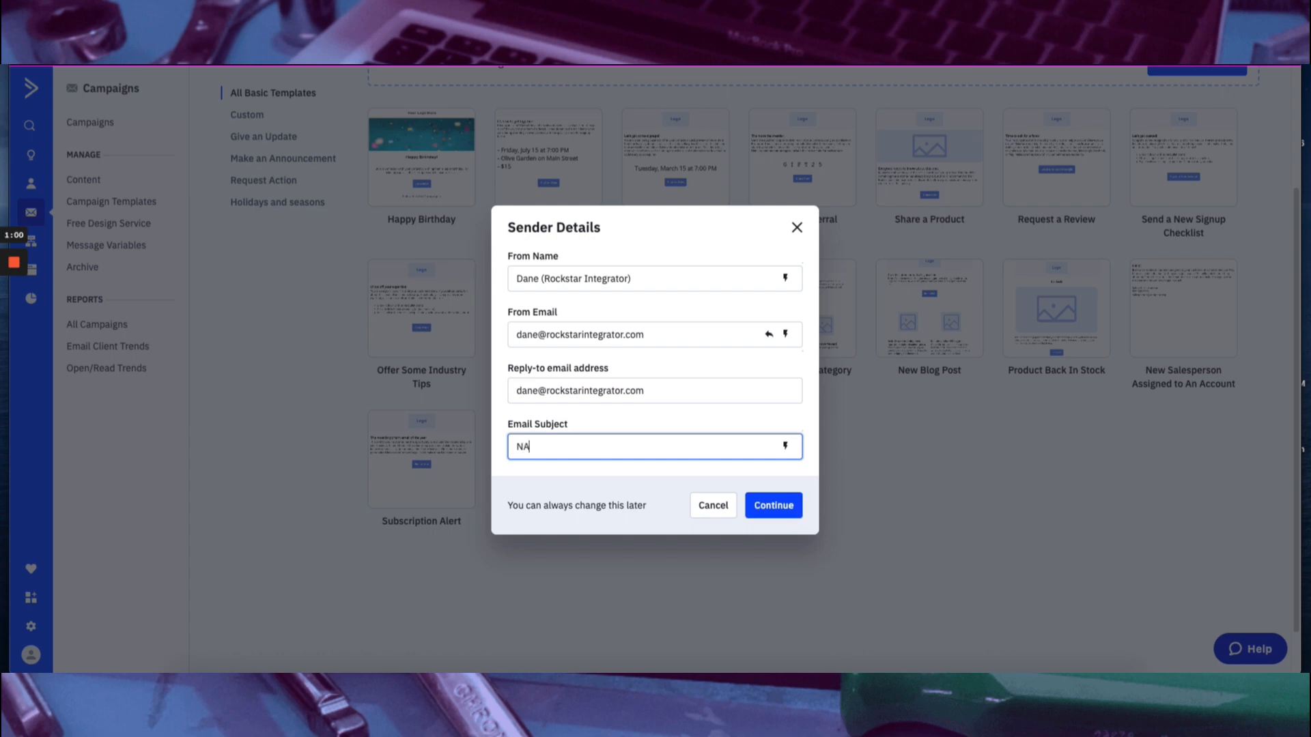
left_click(778, 505)
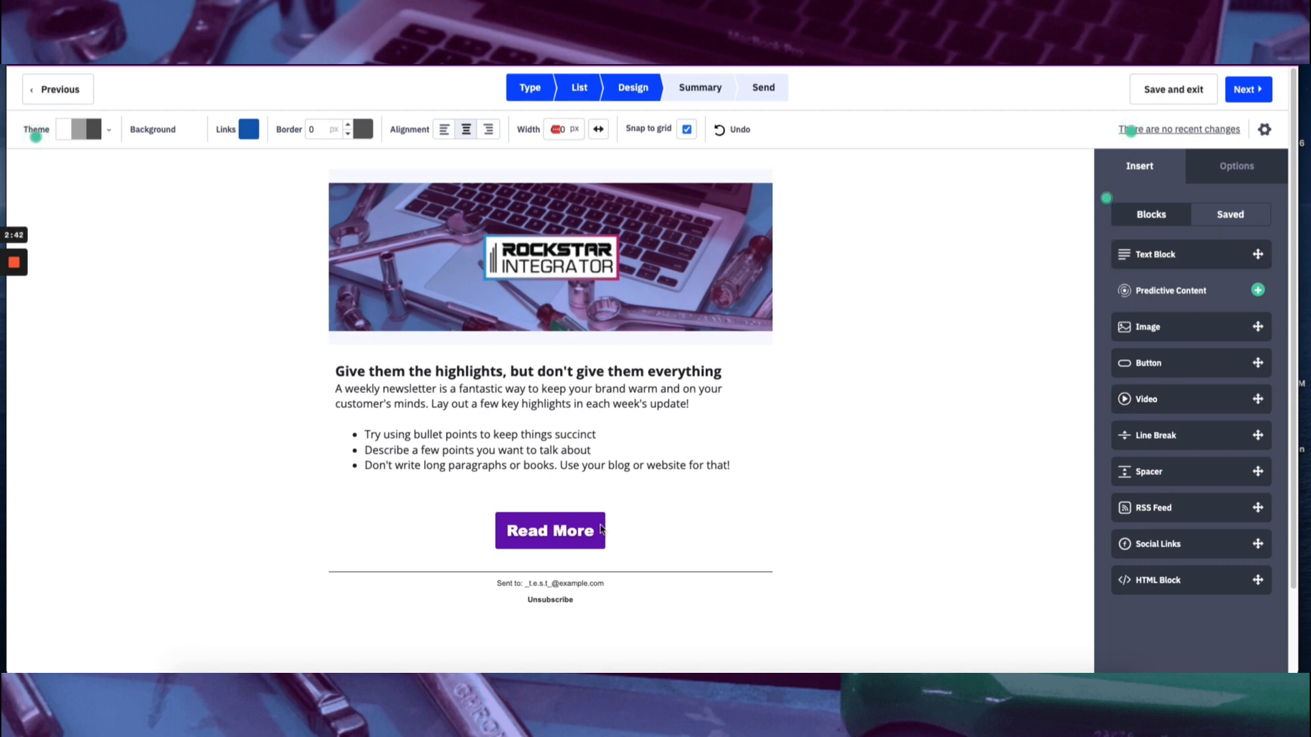
Try a new text block beside the whole email and beside only the body text, and remove it.
left_click(647, 385)
left_click_drag(1198, 255, 766, 295)
left_click(662, 172)
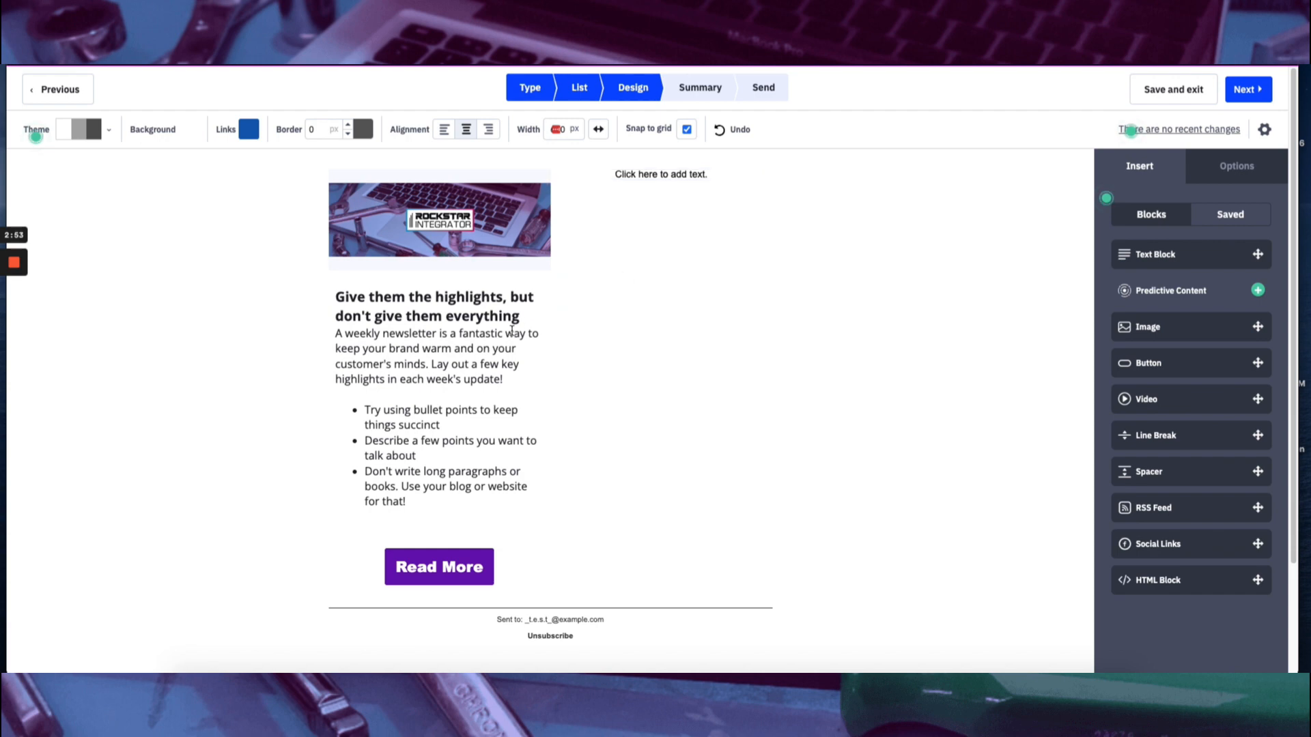
left_click_drag(783, 180, 907, 328)
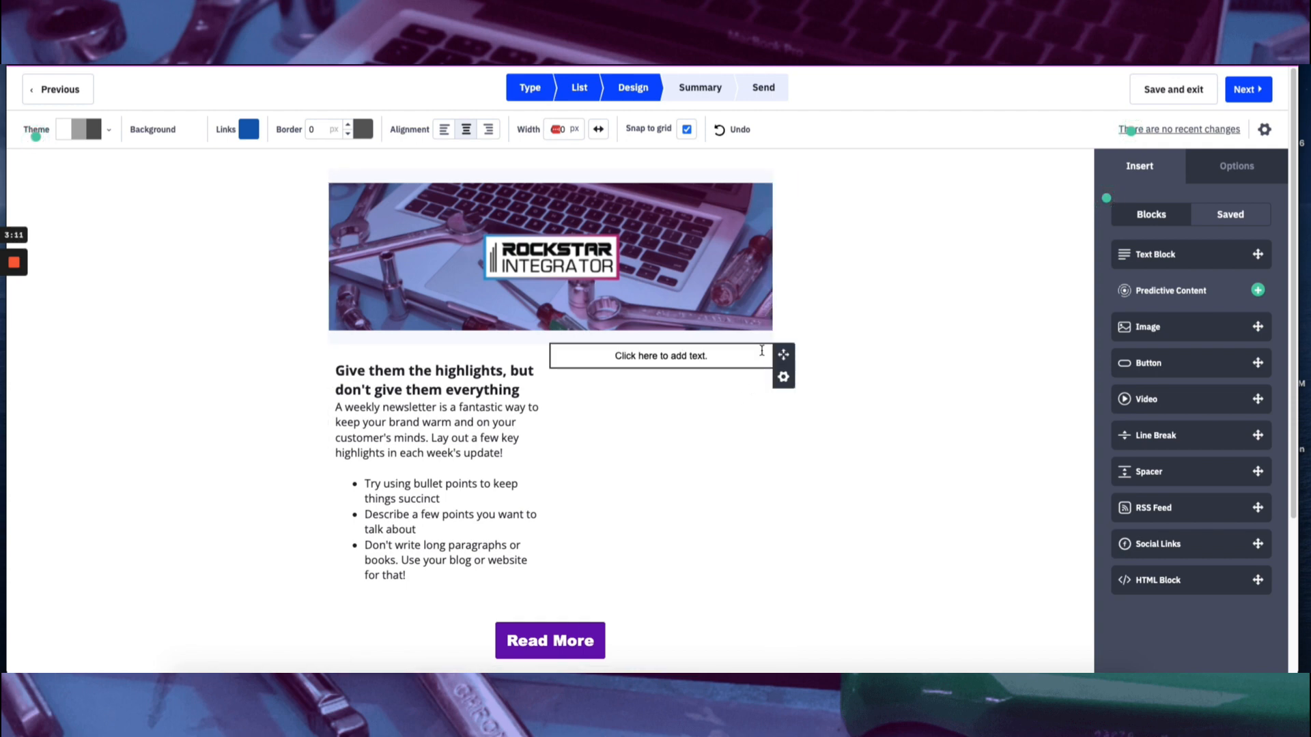
left_click(784, 380)
left_click(729, 468)
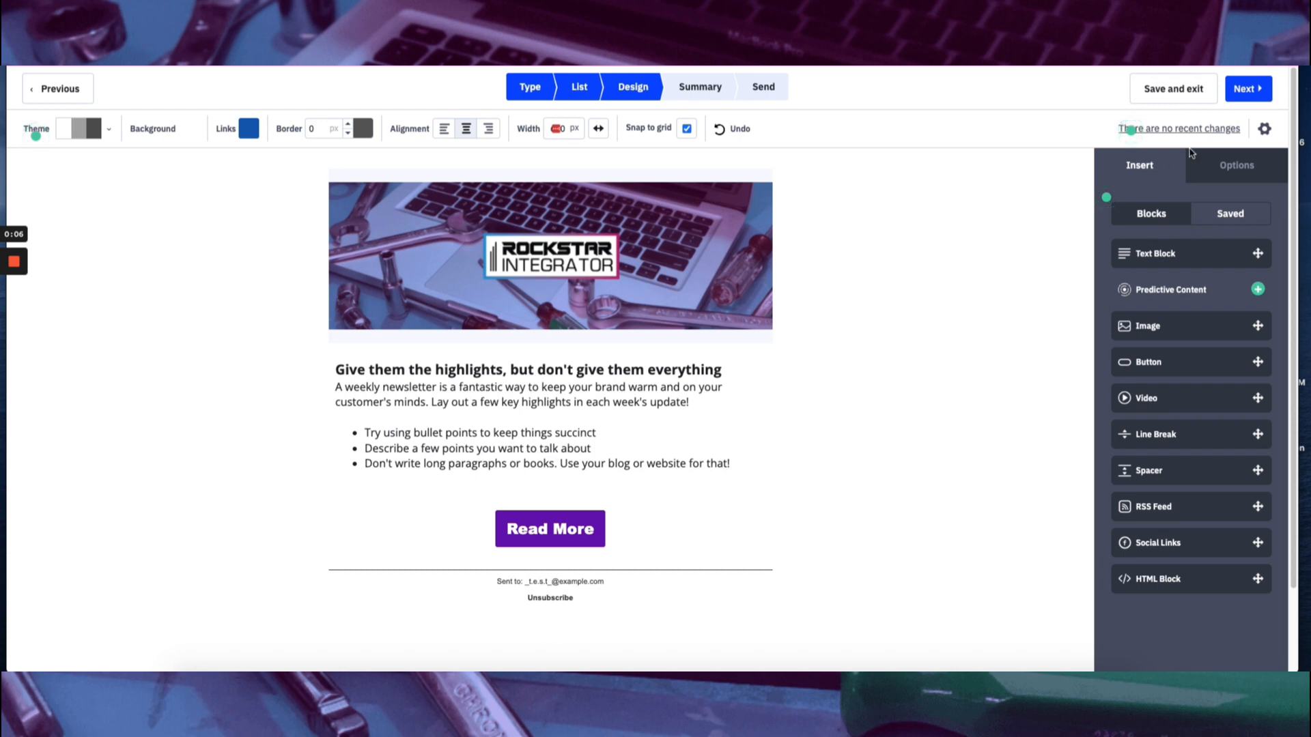
Set the campaign's subject to "This is the subject line" and its preheader text to "and here is the preview".
left_click(1265, 130)
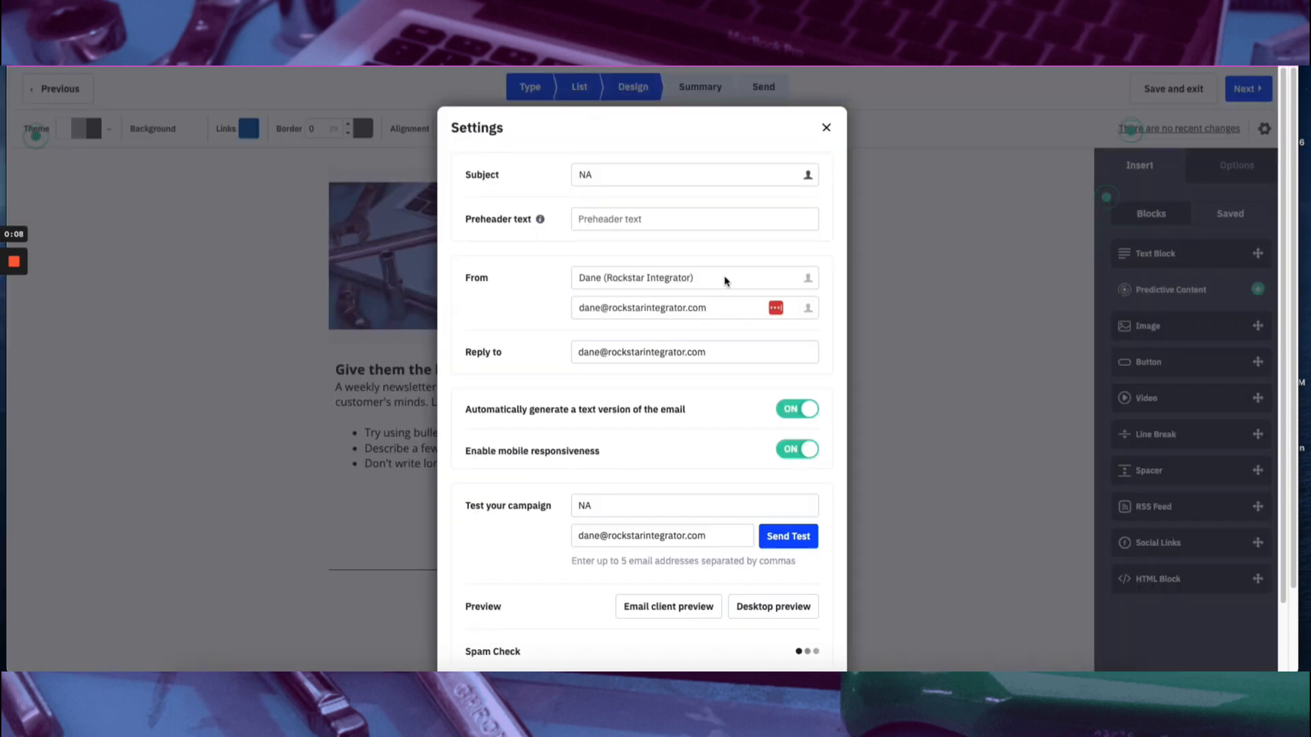
double_click(583, 175)
left_click(639, 220)
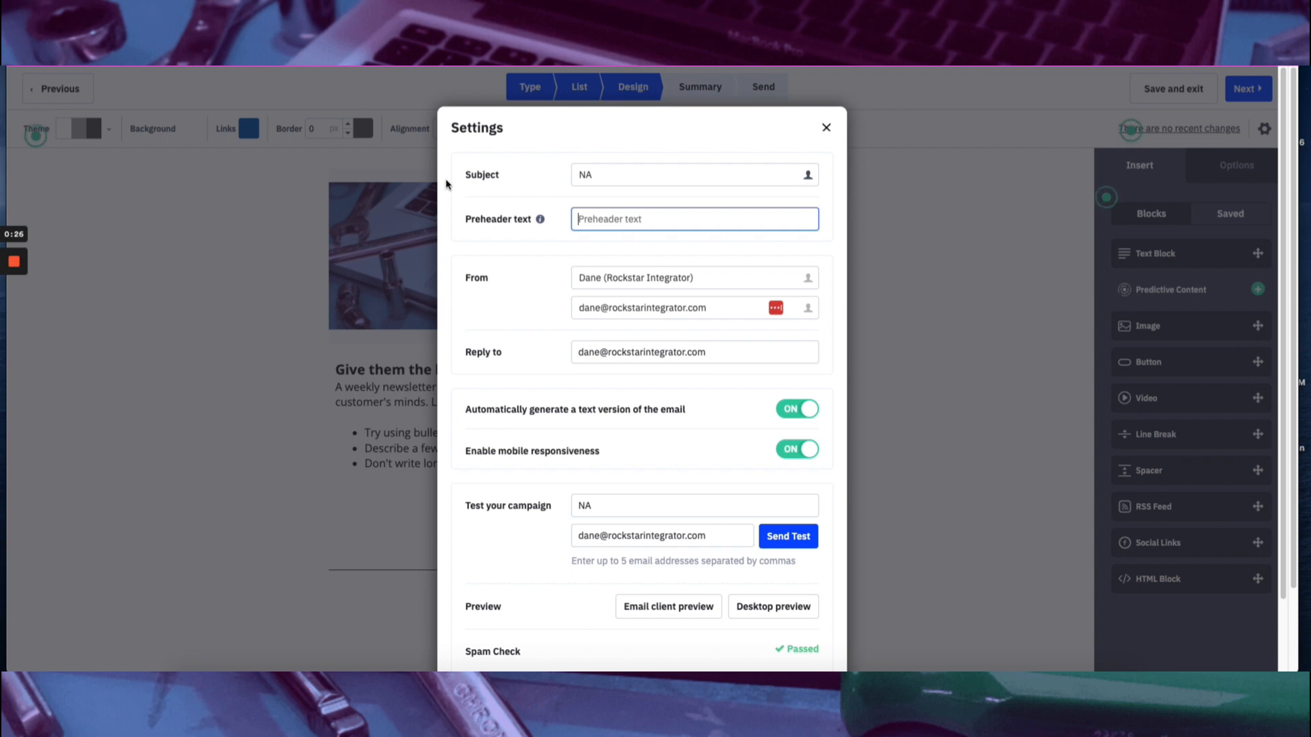
left_click_drag(608, 174, 556, 176)
type("This si the subject line")
key("Tab")
type("and here is the preview")
left_click(601, 176)
type("is")
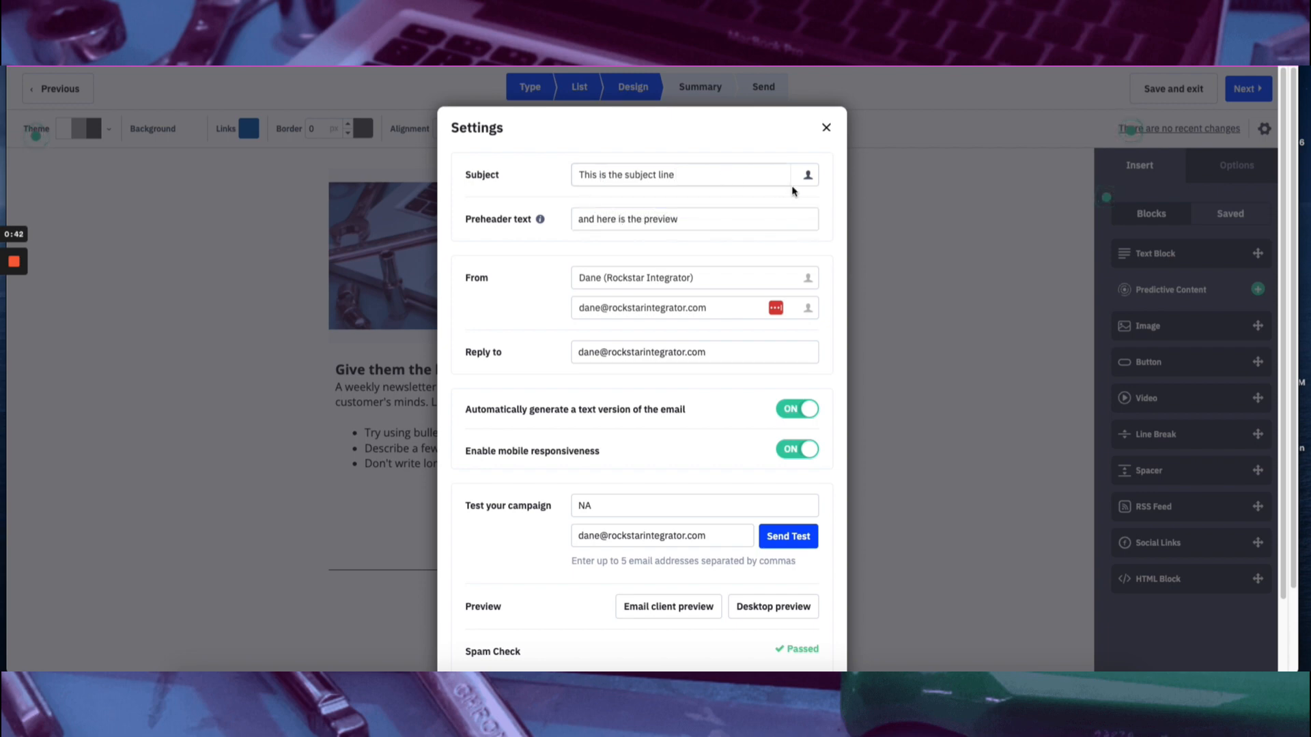
Add the First Name personalization field to the end of the subject and continue to the campaign summary.
left_click(808, 177)
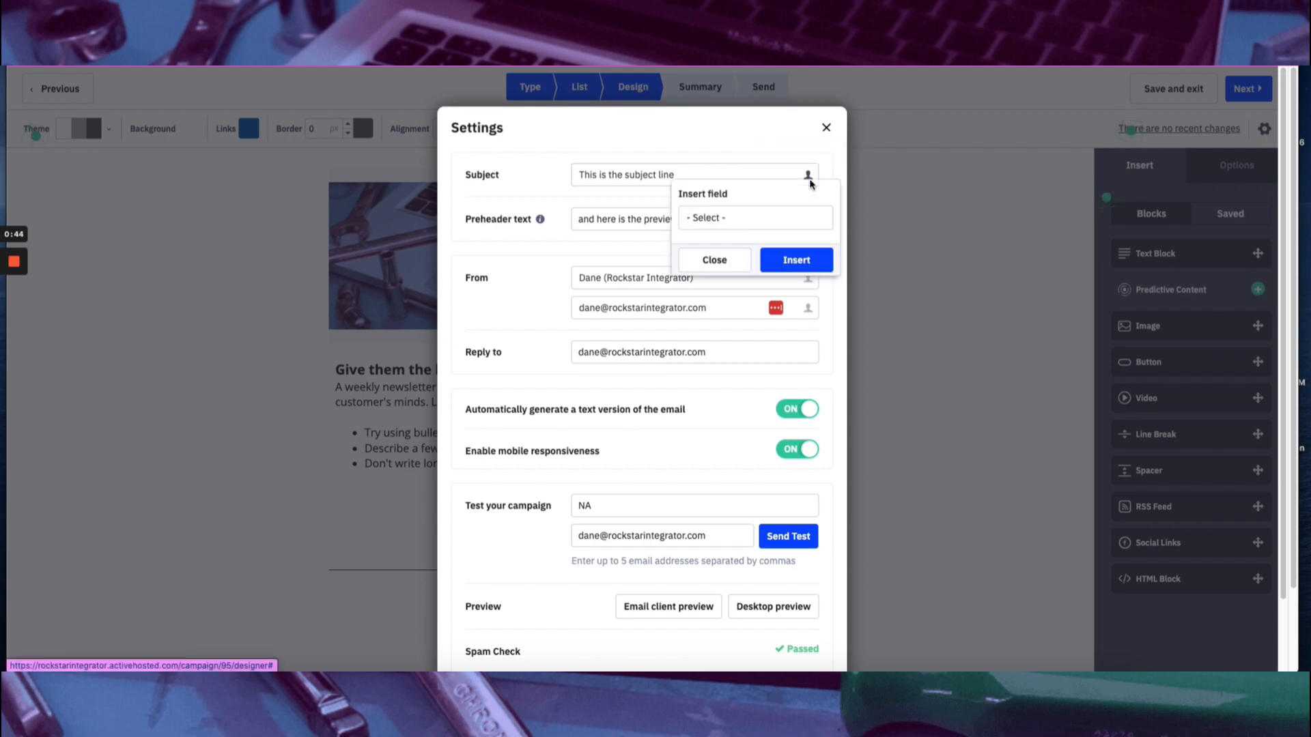
left_click(770, 216)
left_click(740, 295)
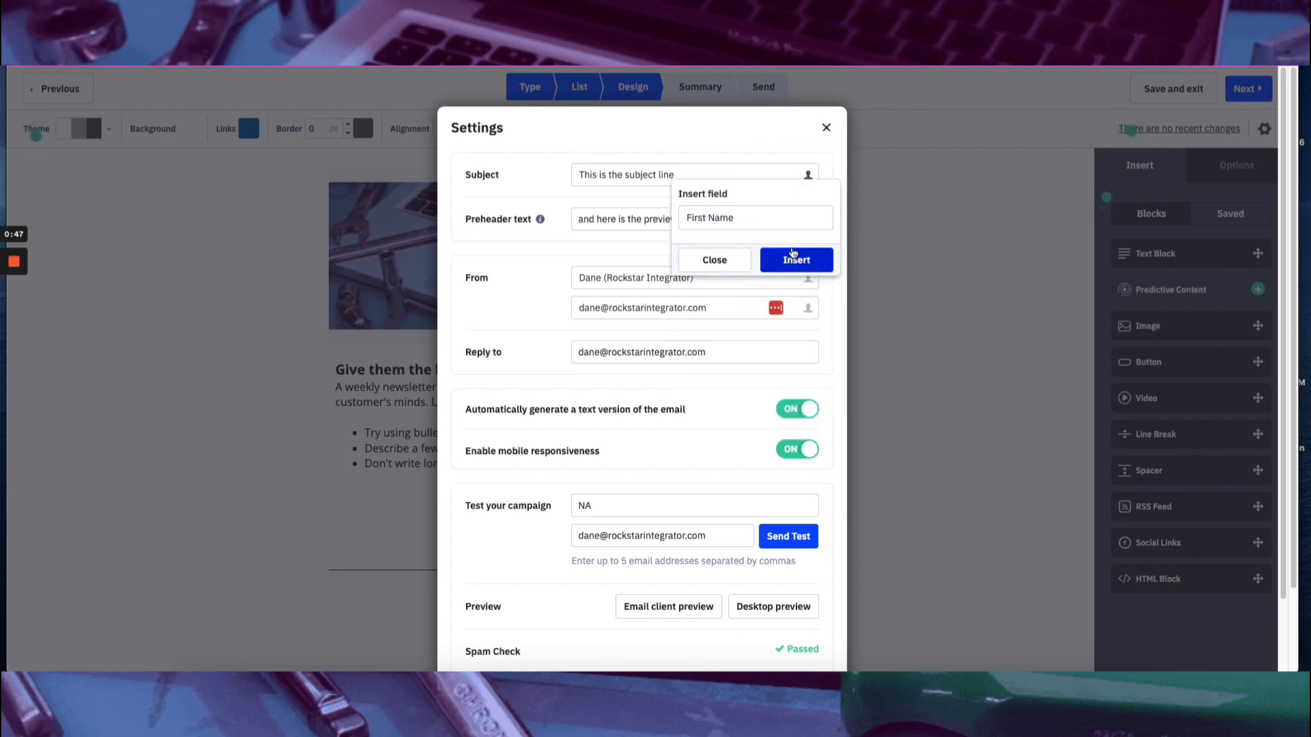
left_click(794, 259)
scroll(623, 351, "down", 2)
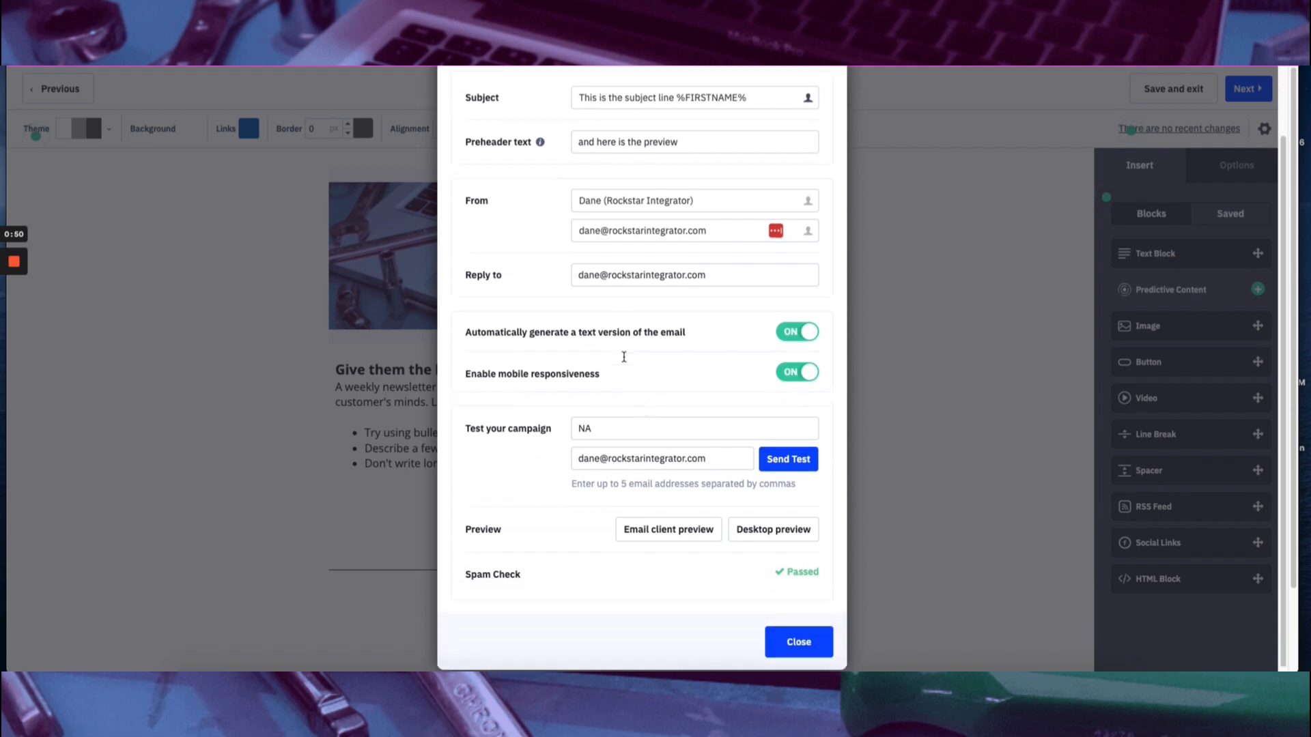
left_click(799, 653)
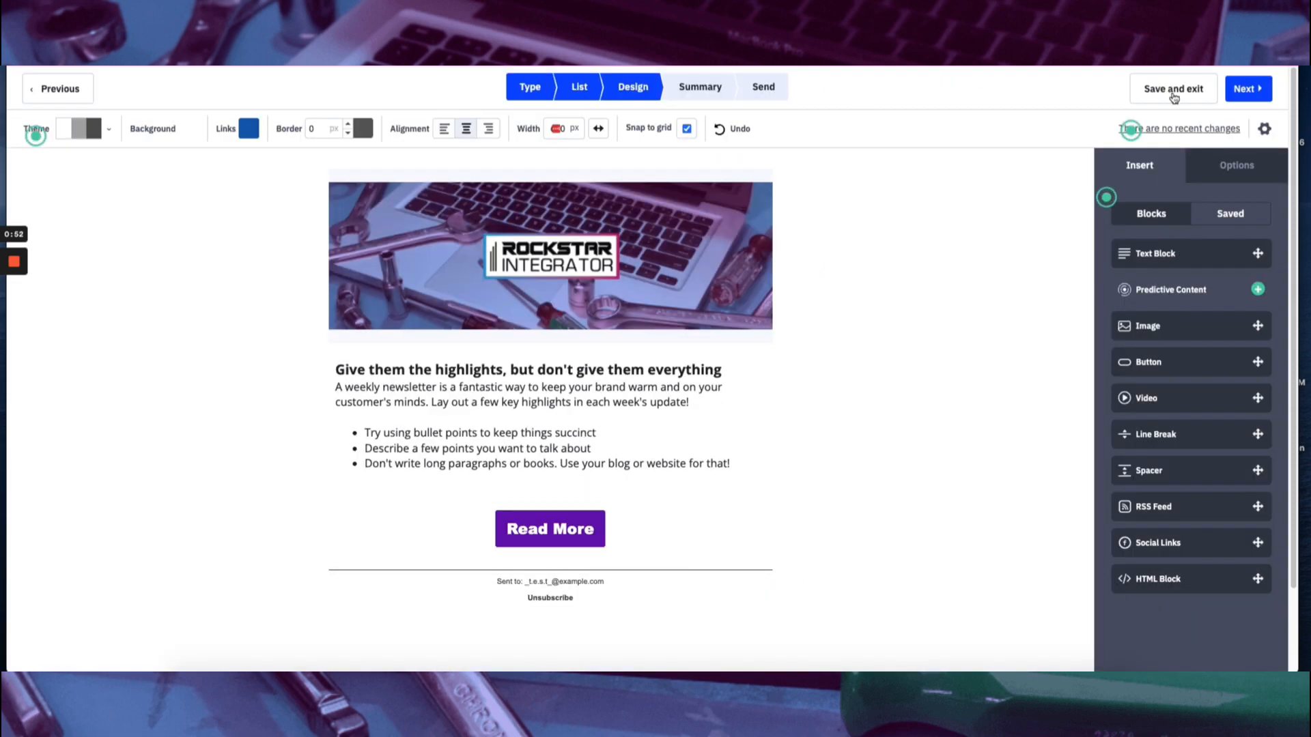
left_click(1246, 88)
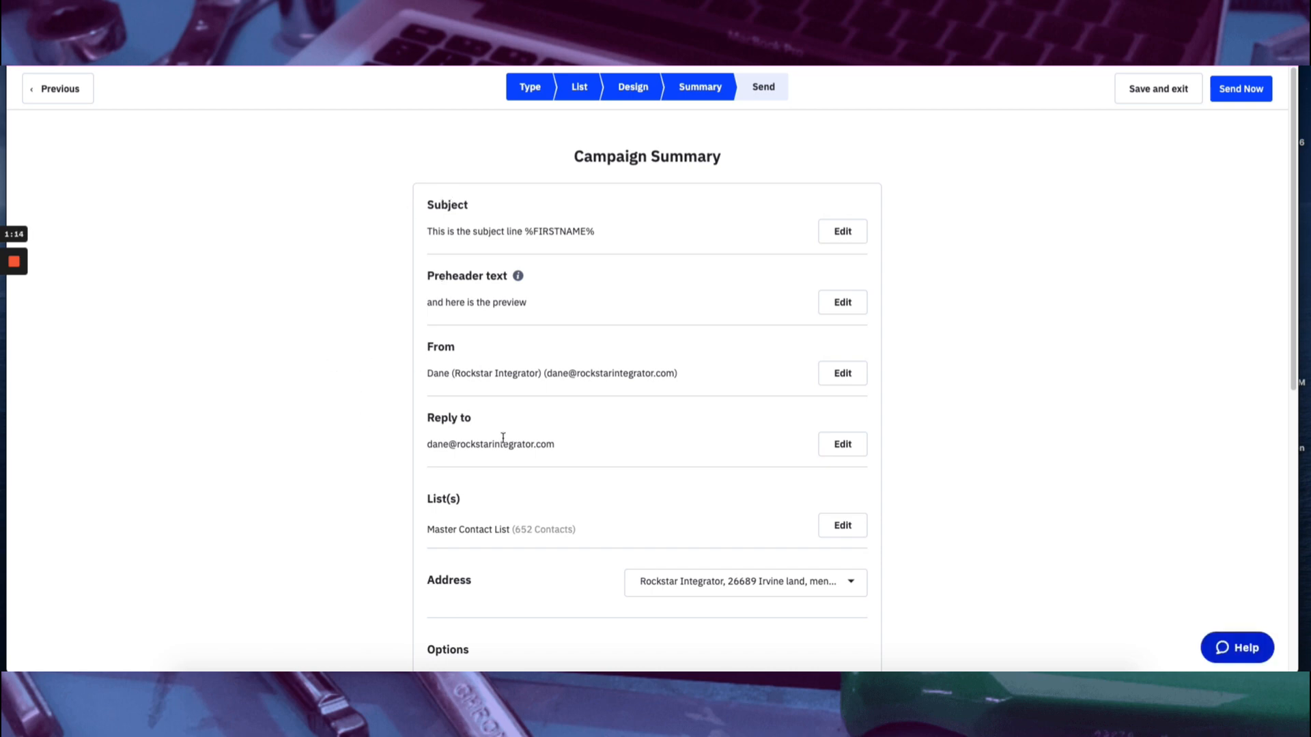
Review the campaign summary from the reply-to address through the tracking options, schedule, test email, preview and spam check.
left_click_drag(564, 447, 424, 444)
left_click(352, 491)
scroll(356, 471, "down", 5)
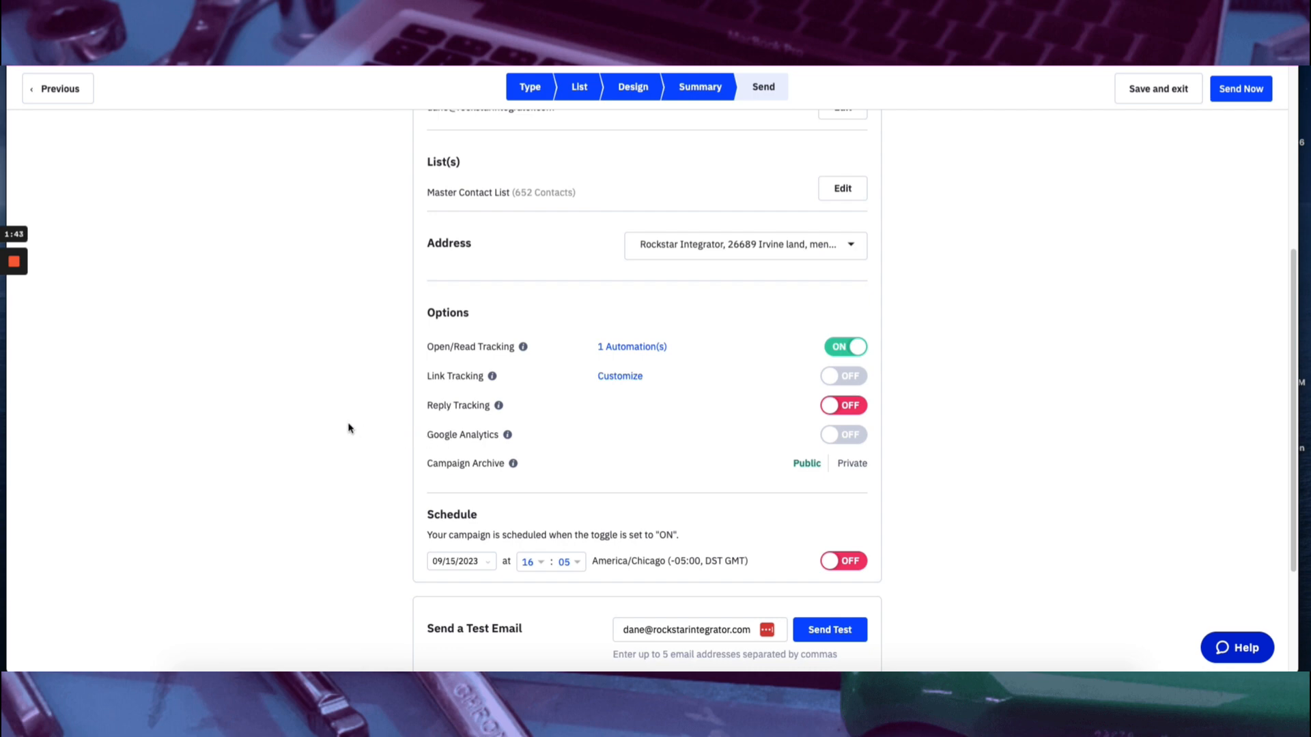
scroll(348, 428, "down", 2)
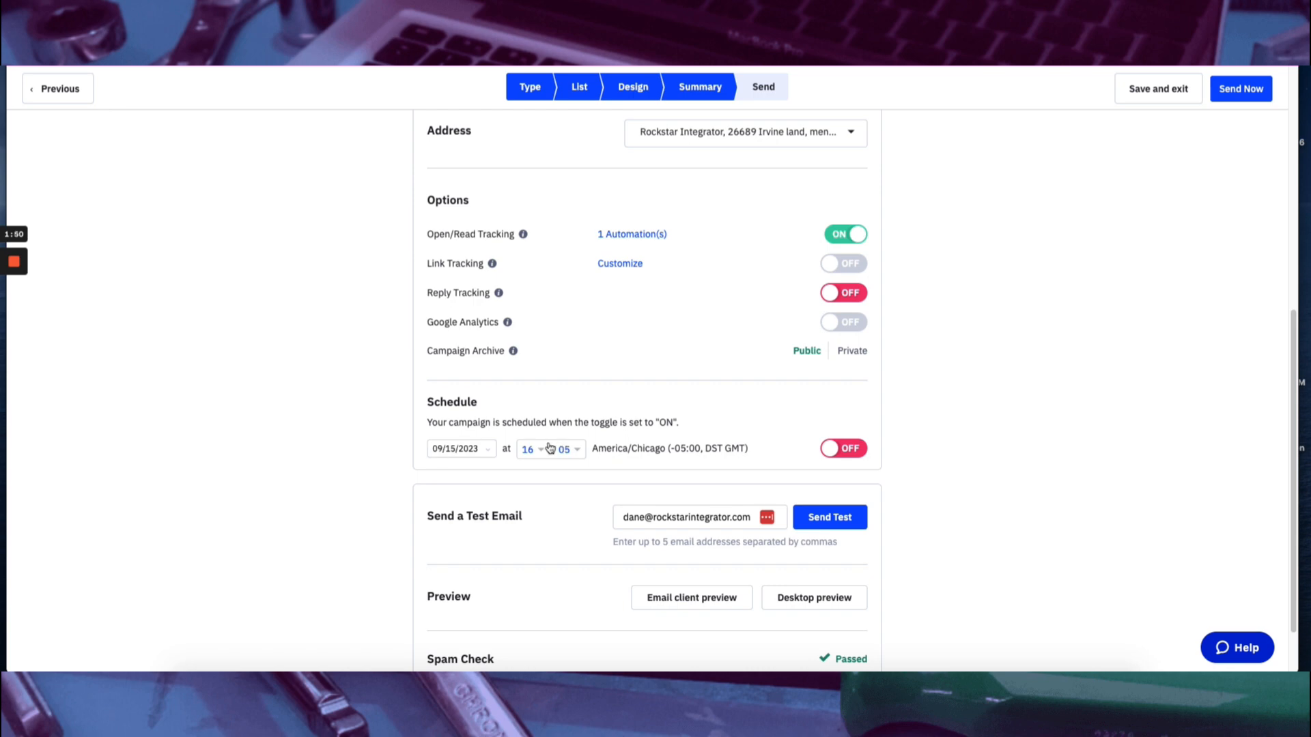
scroll(317, 456, "down", 2)
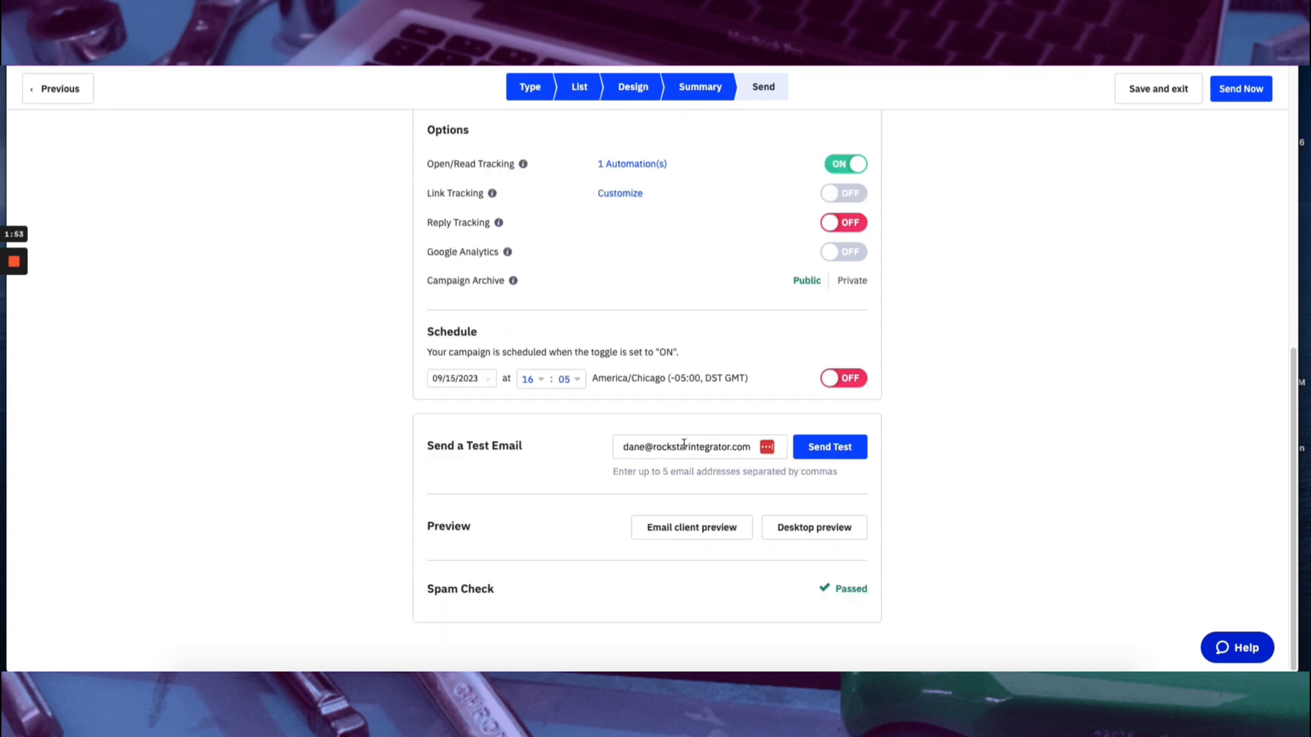
scroll(1016, 482, "up", 8)
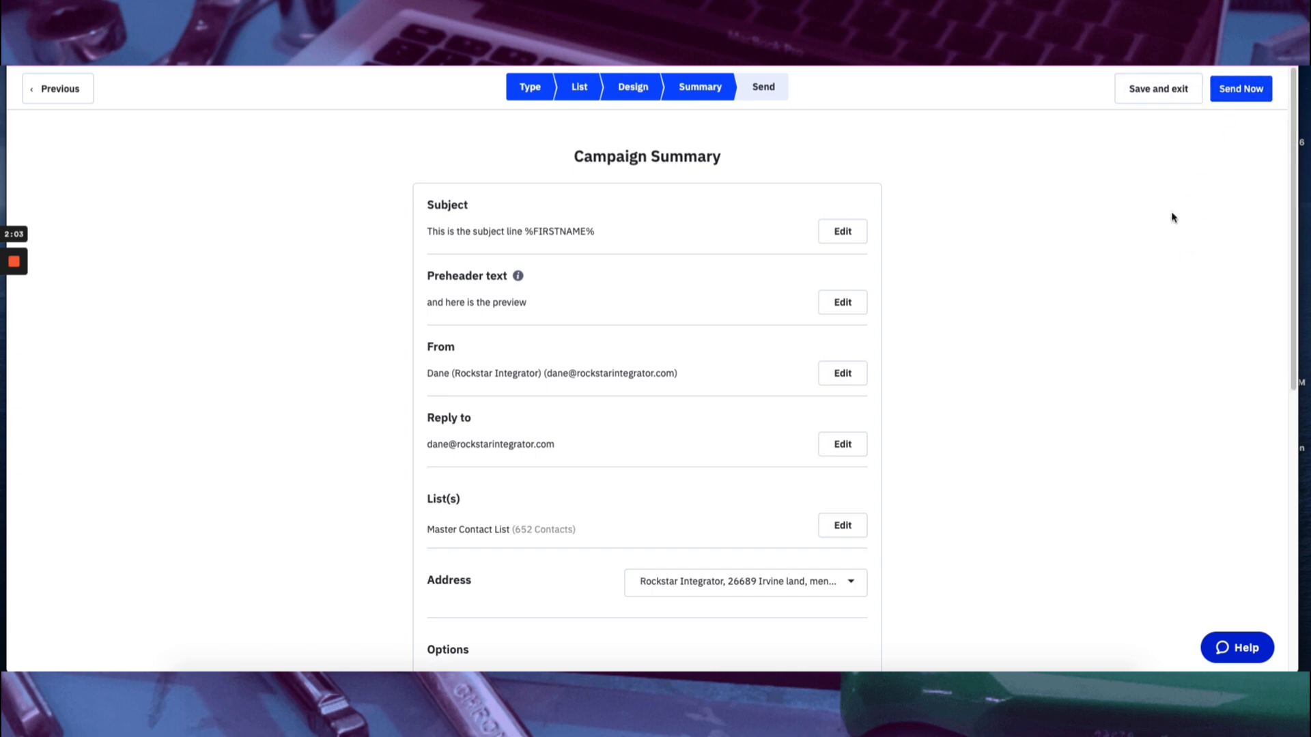
Try scheduling the campaign for 09/15/2023 at 16:05, and turn the schedule back off.
scroll(1068, 263, "down", 6)
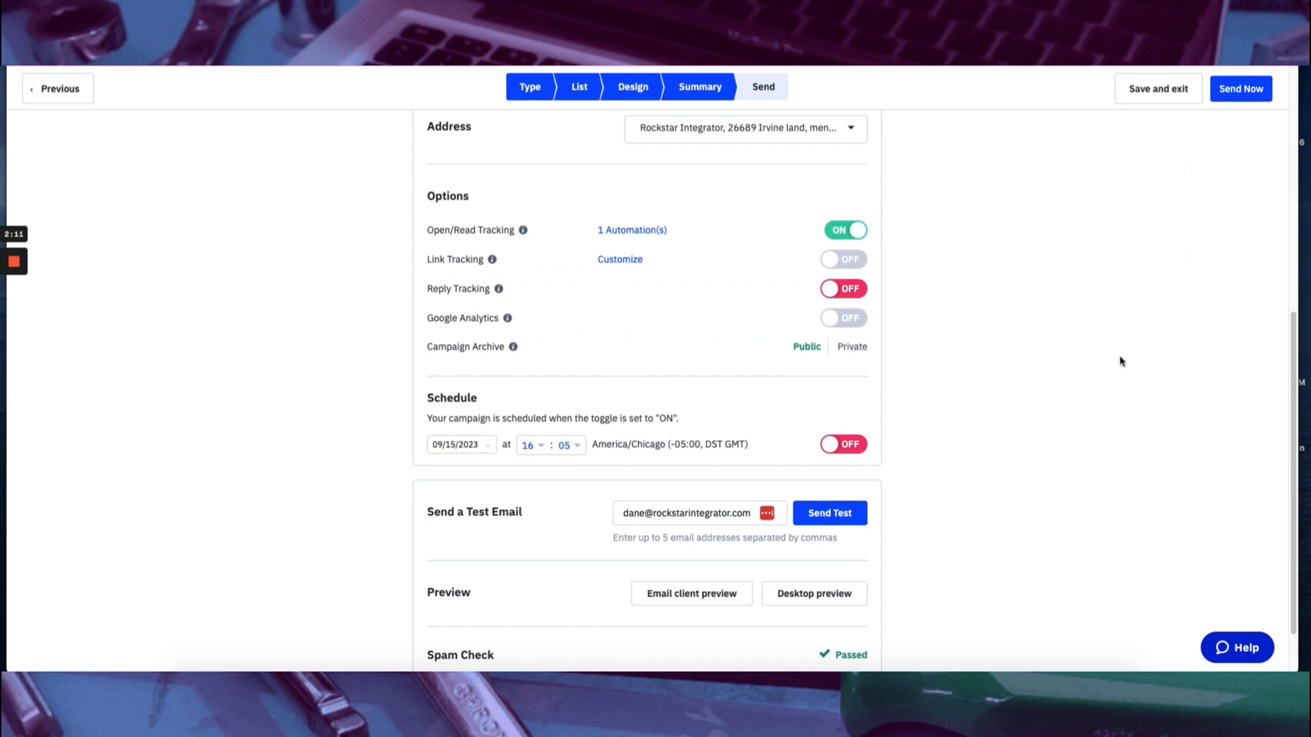
left_click(847, 446)
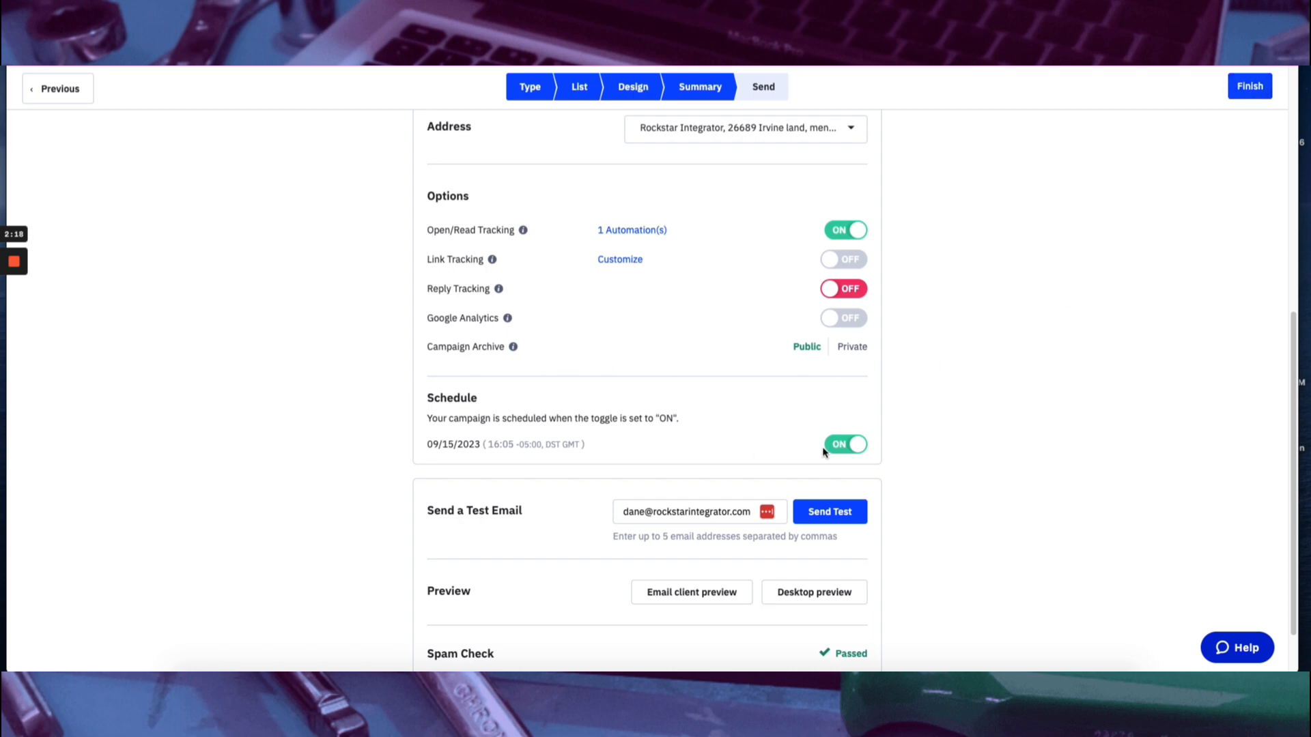
left_click(830, 448)
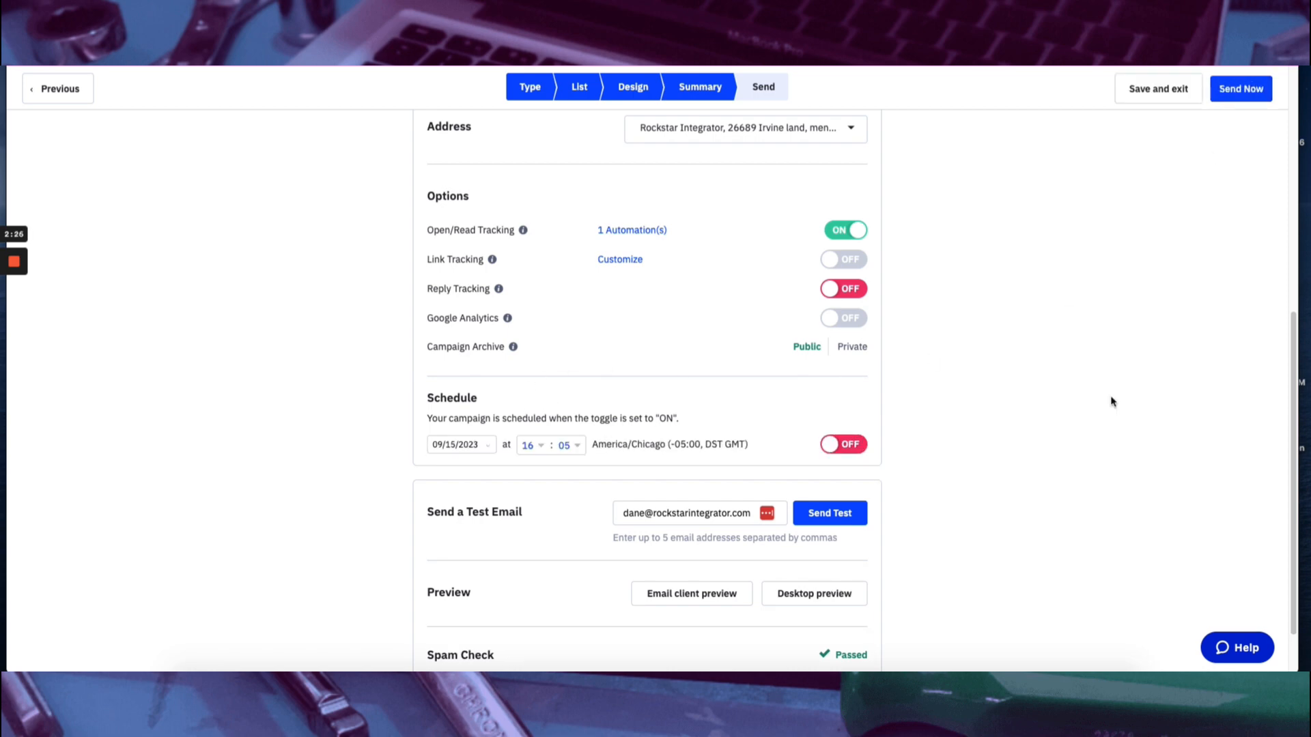